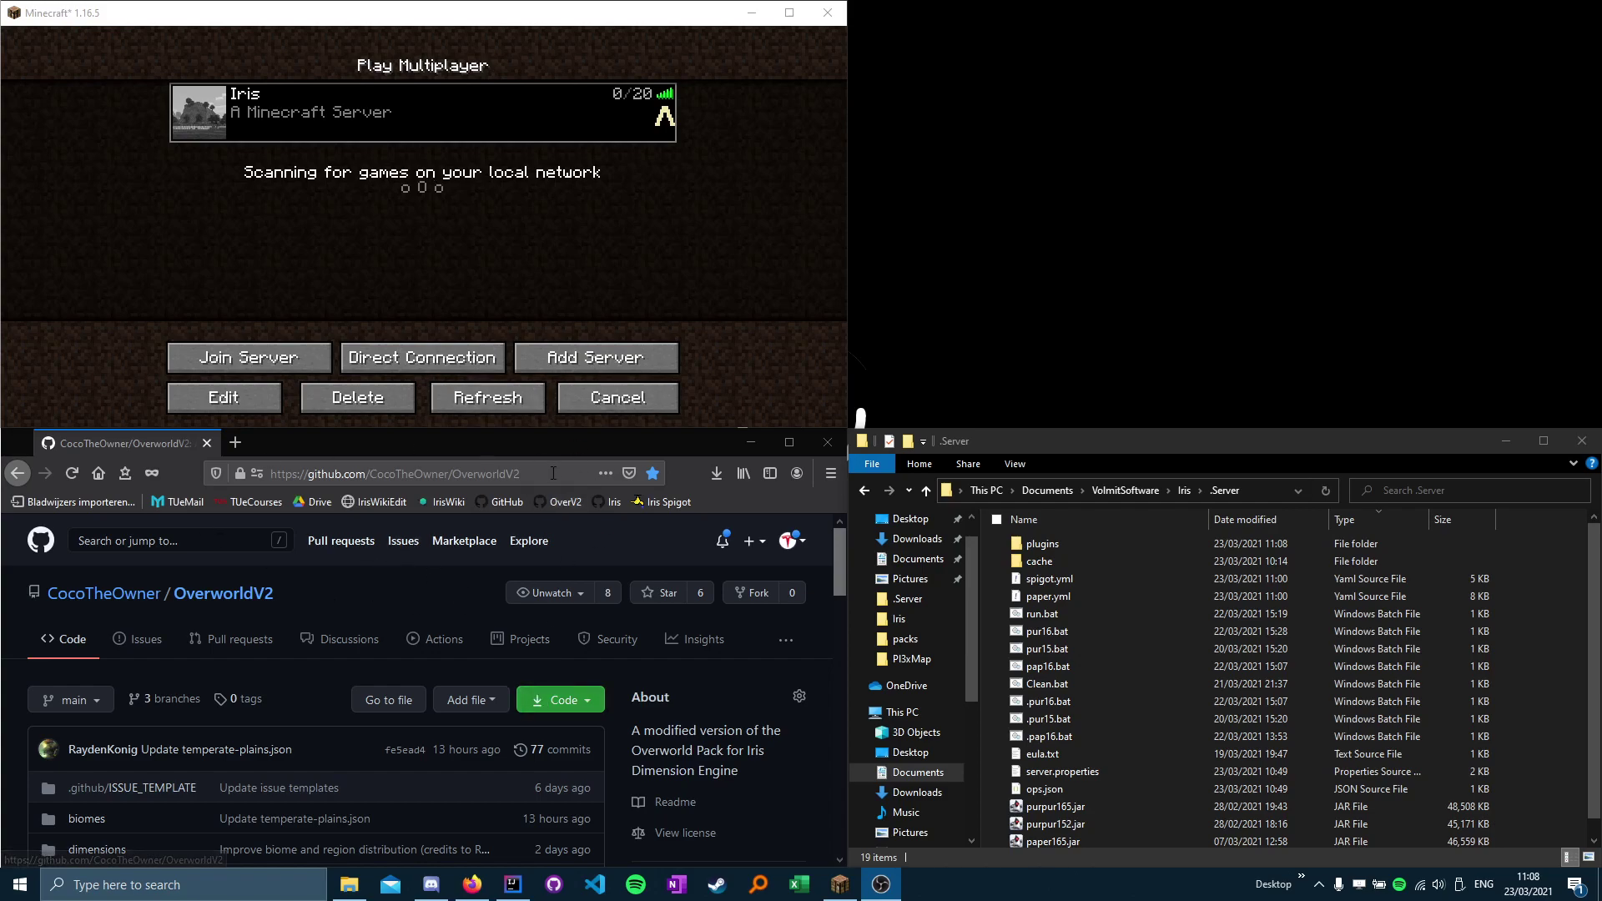
- Download the OverworldV2 repository from GitHub as a ZIP file and save OverworldV2-main.zip
left_click(587, 701)
scroll(565, 692, "down", 2)
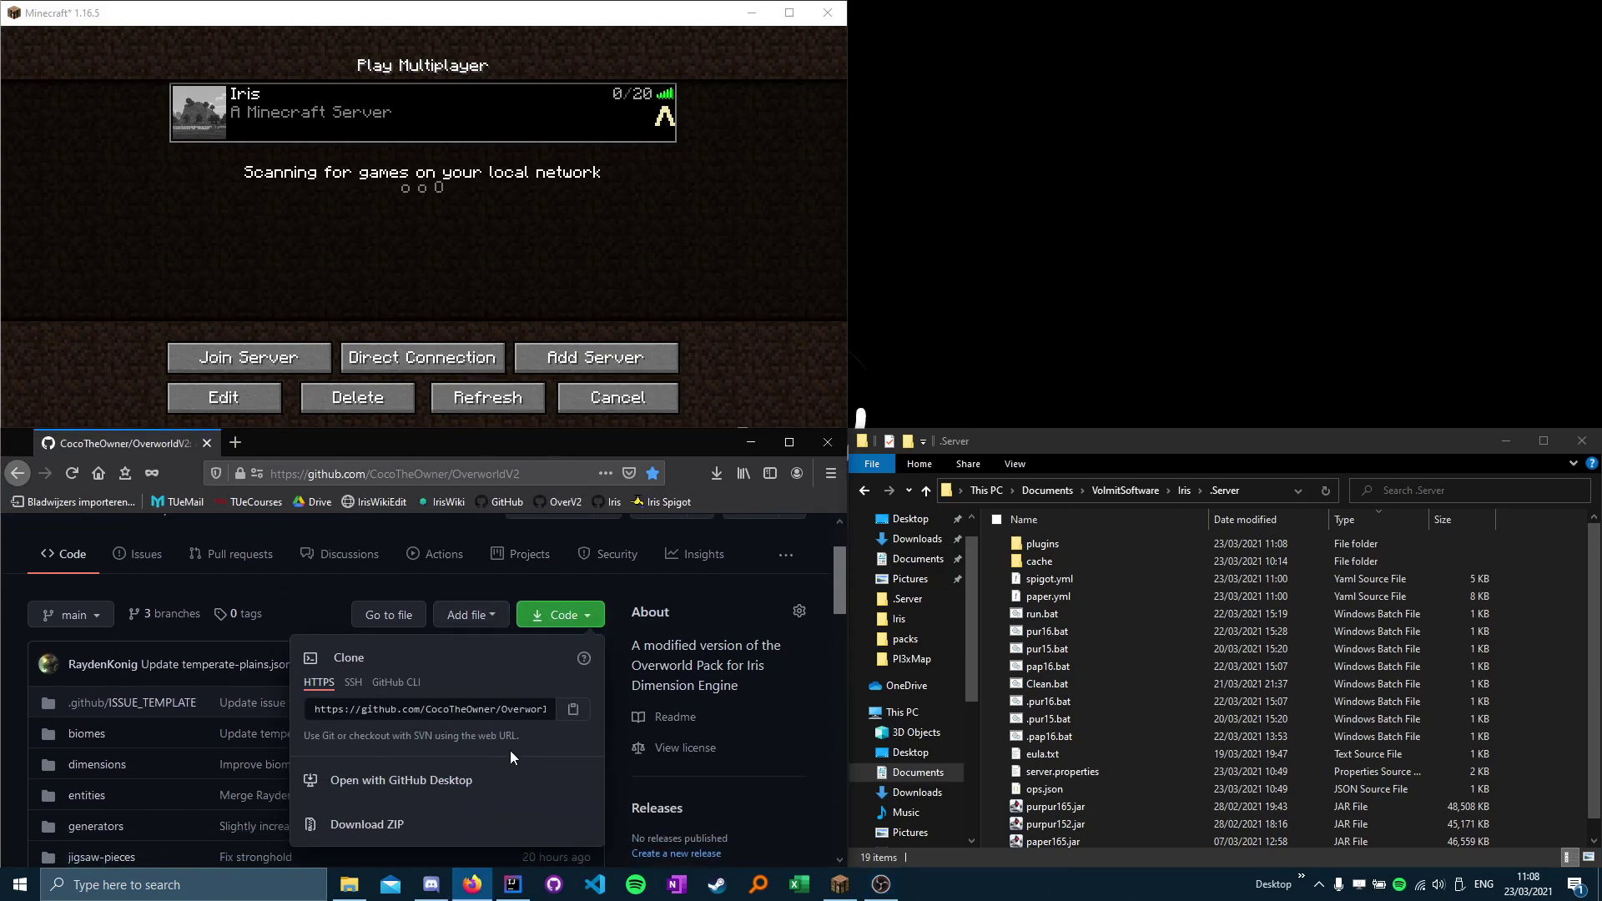
left_click(368, 825)
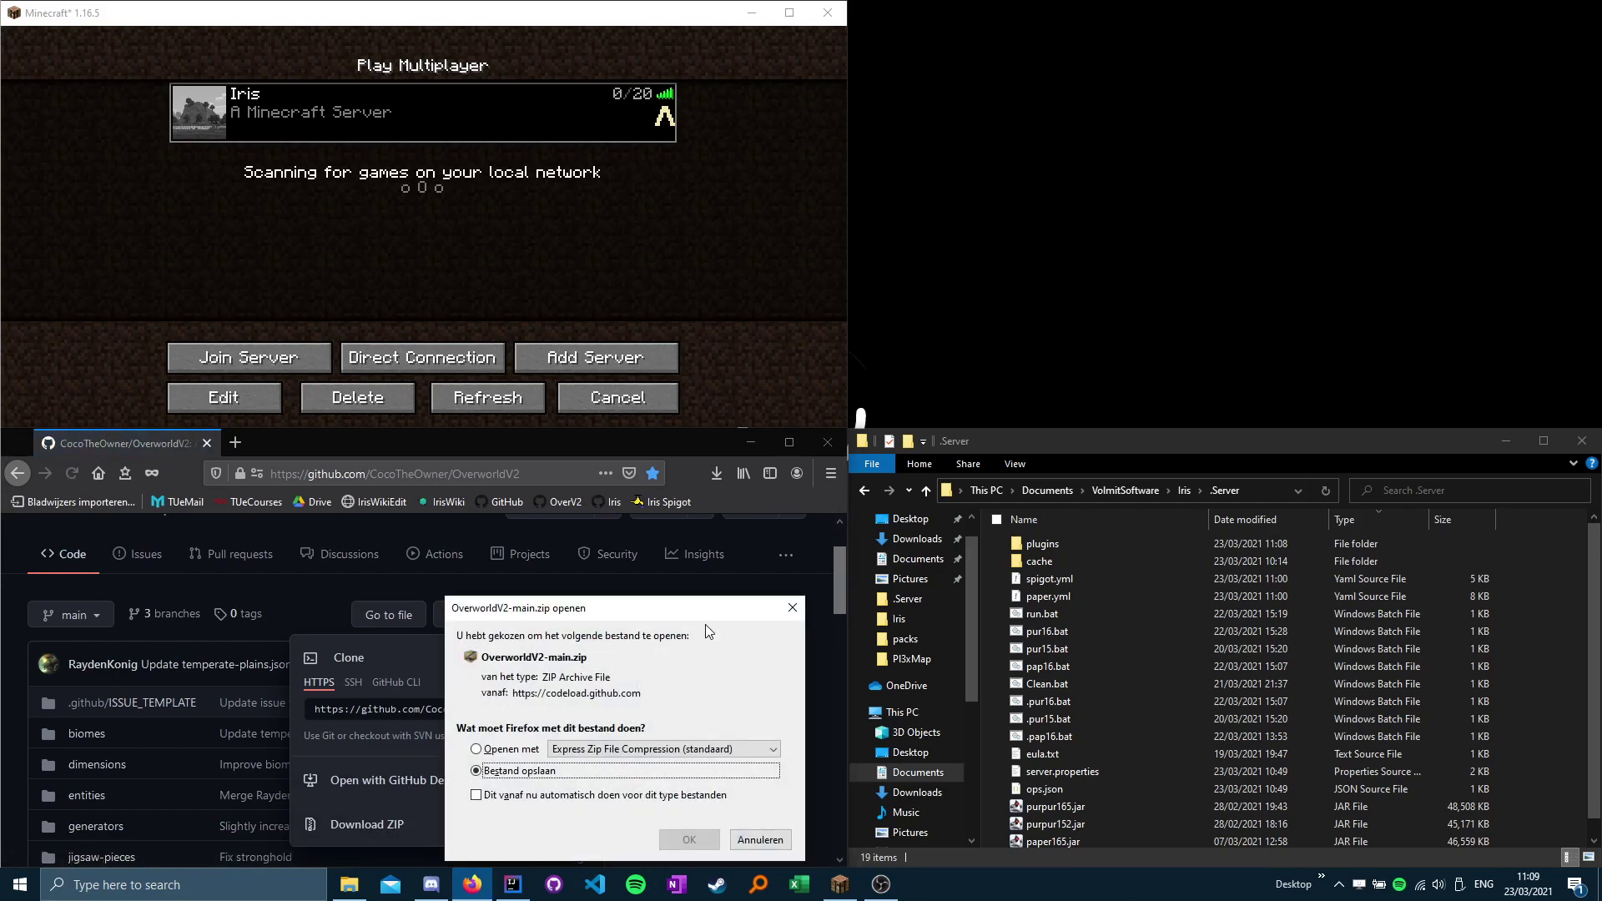
left_click(685, 840)
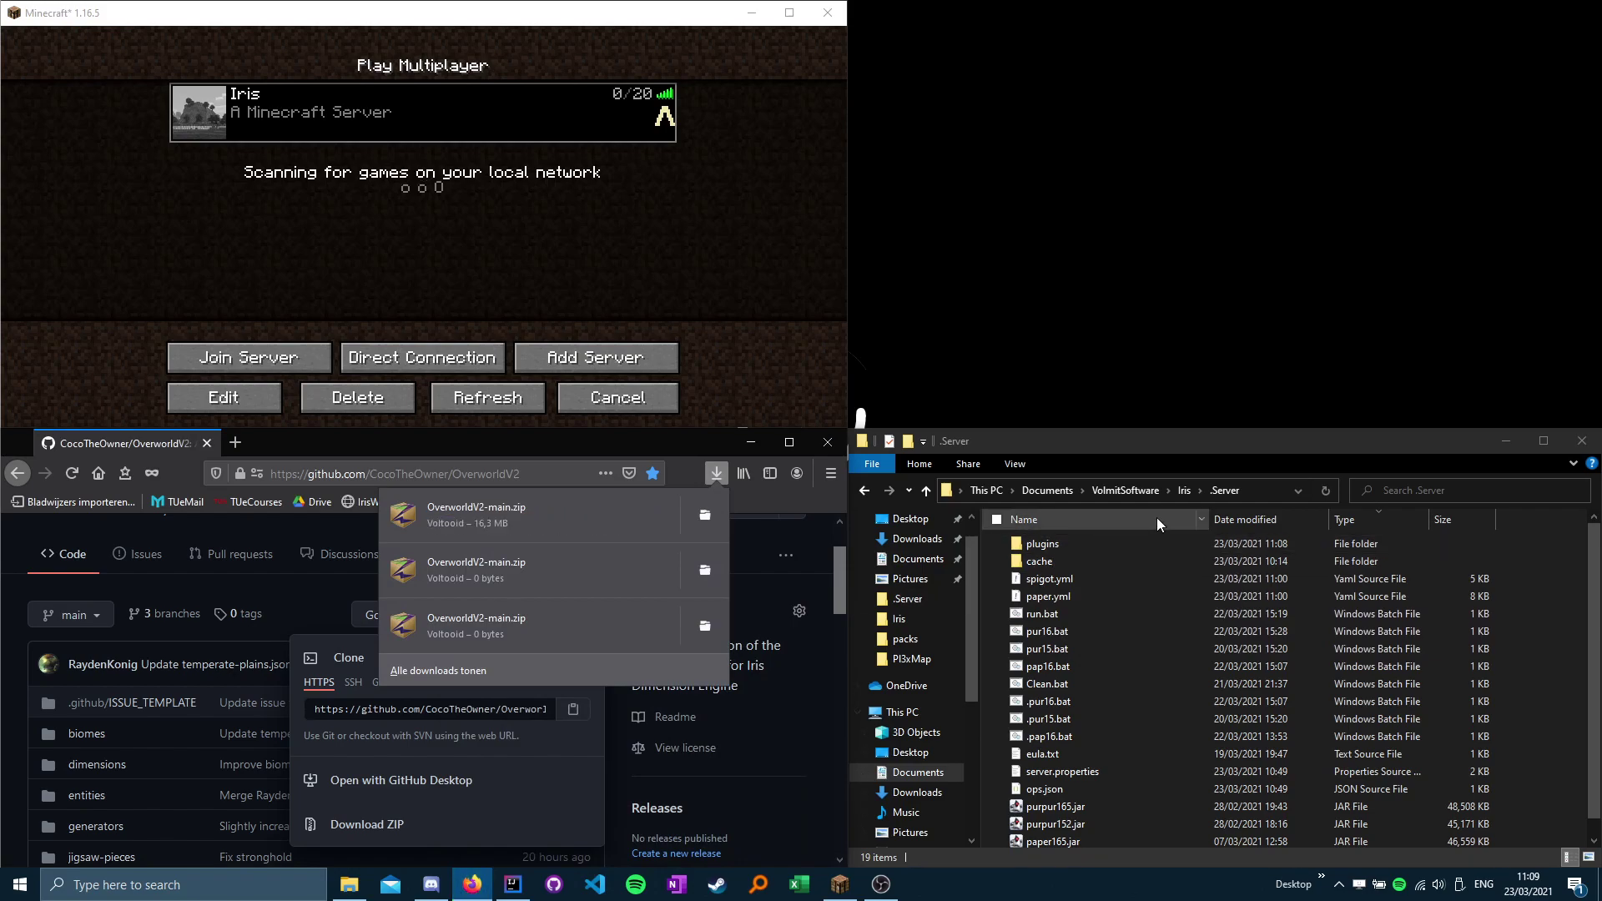
- Extract OverworldV2-main.zip in place with 7-Zip inside the server's plugins/Iris/packs folder
double_click(1103, 542)
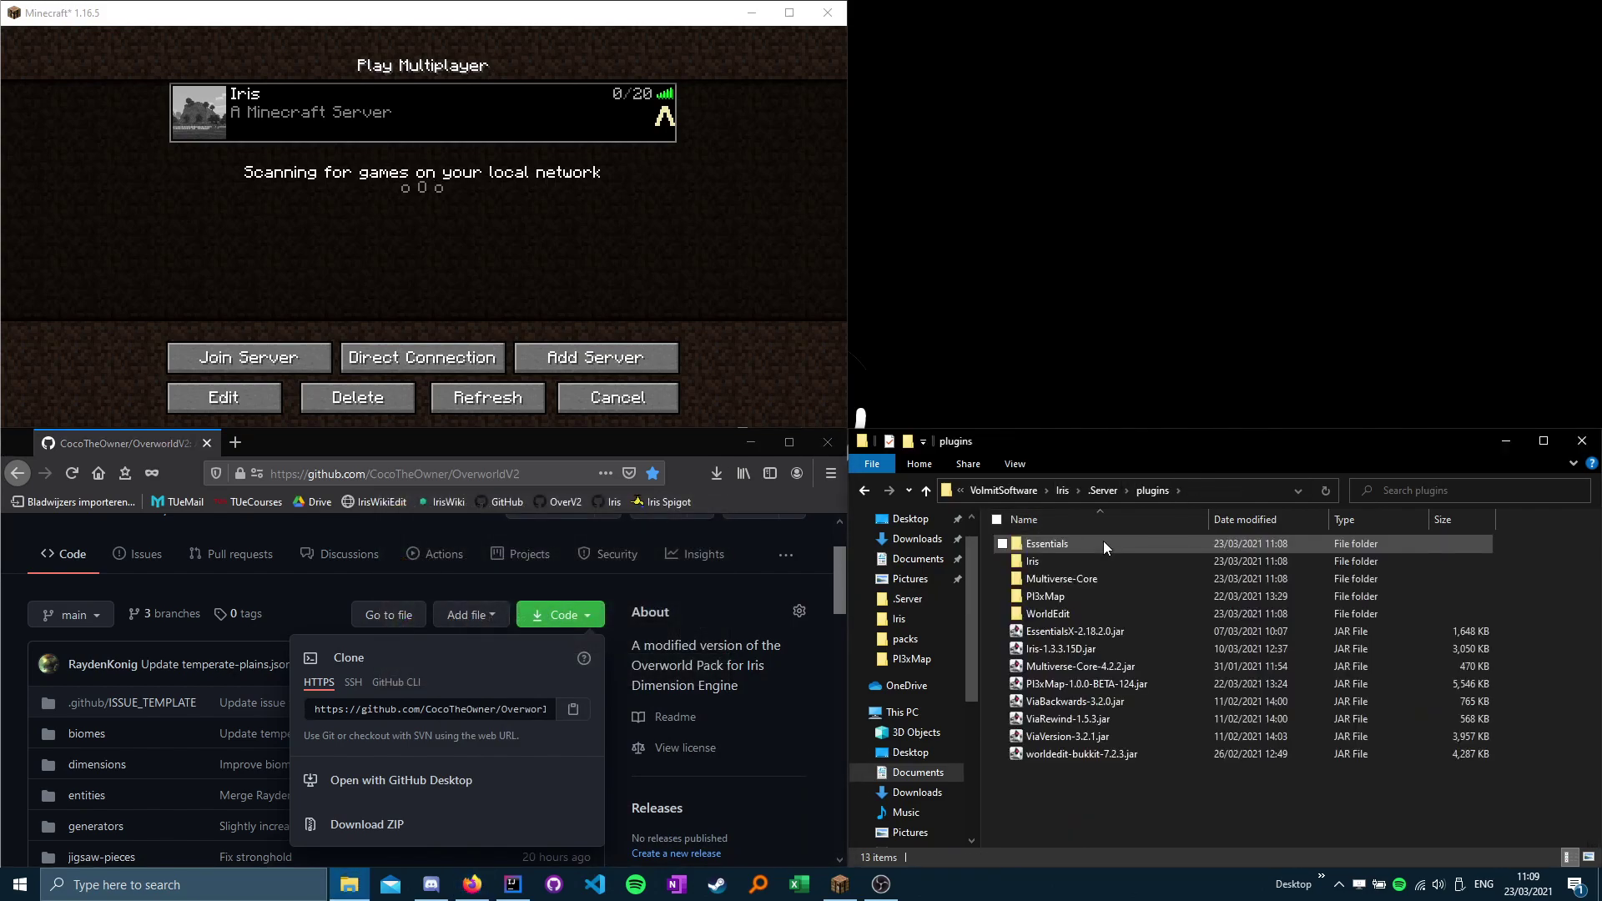
double_click(1069, 555)
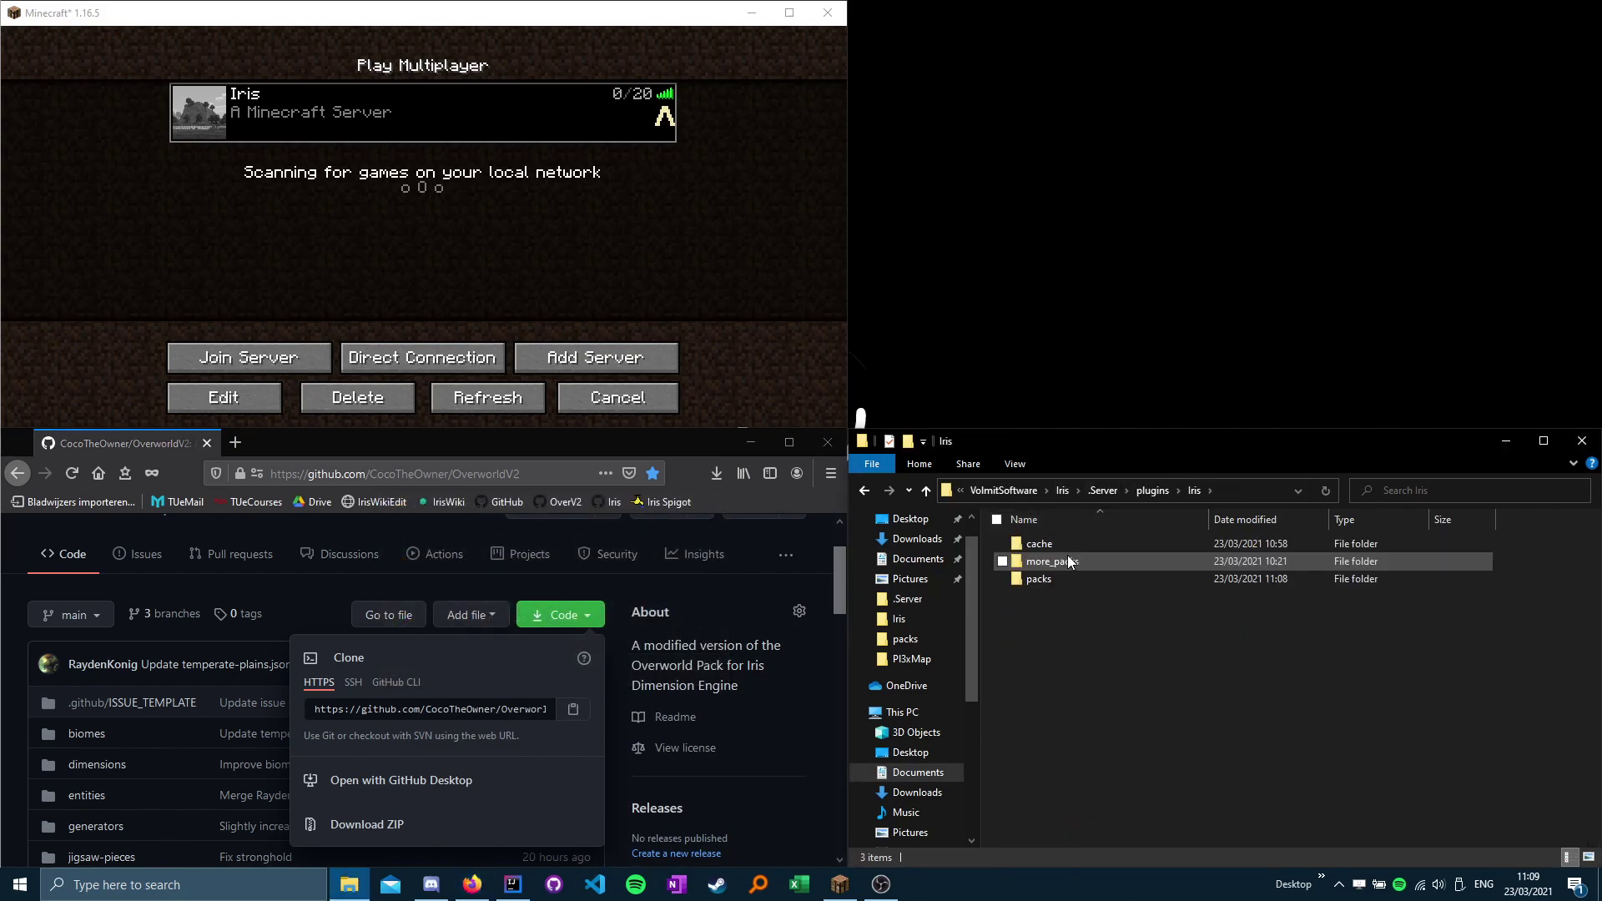
double_click(1058, 579)
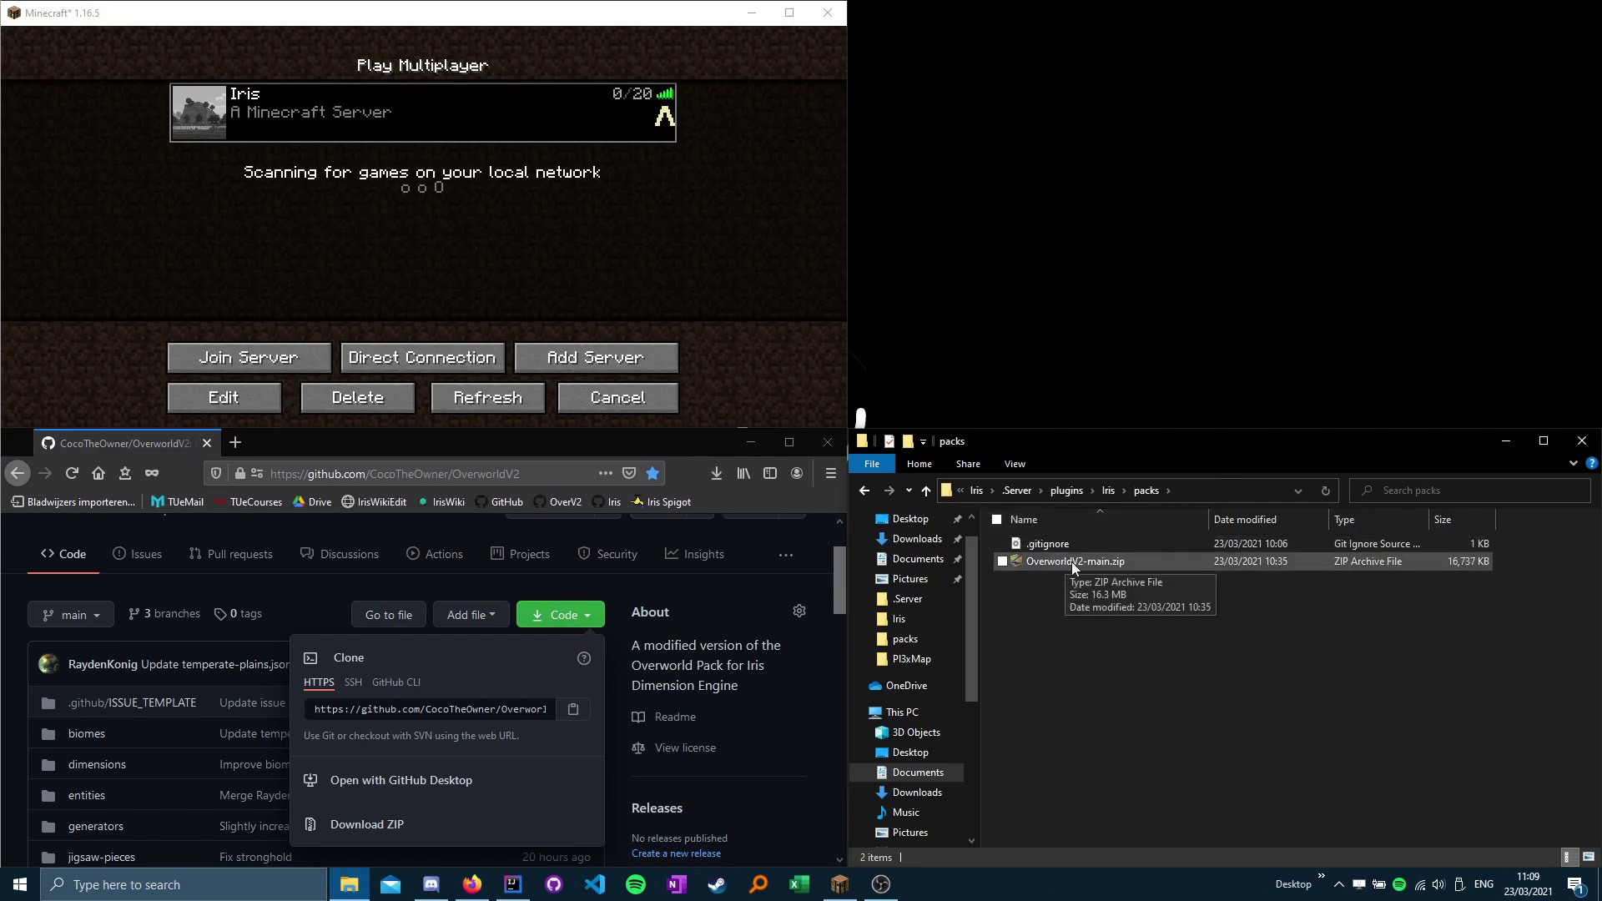
left_click(1063, 566)
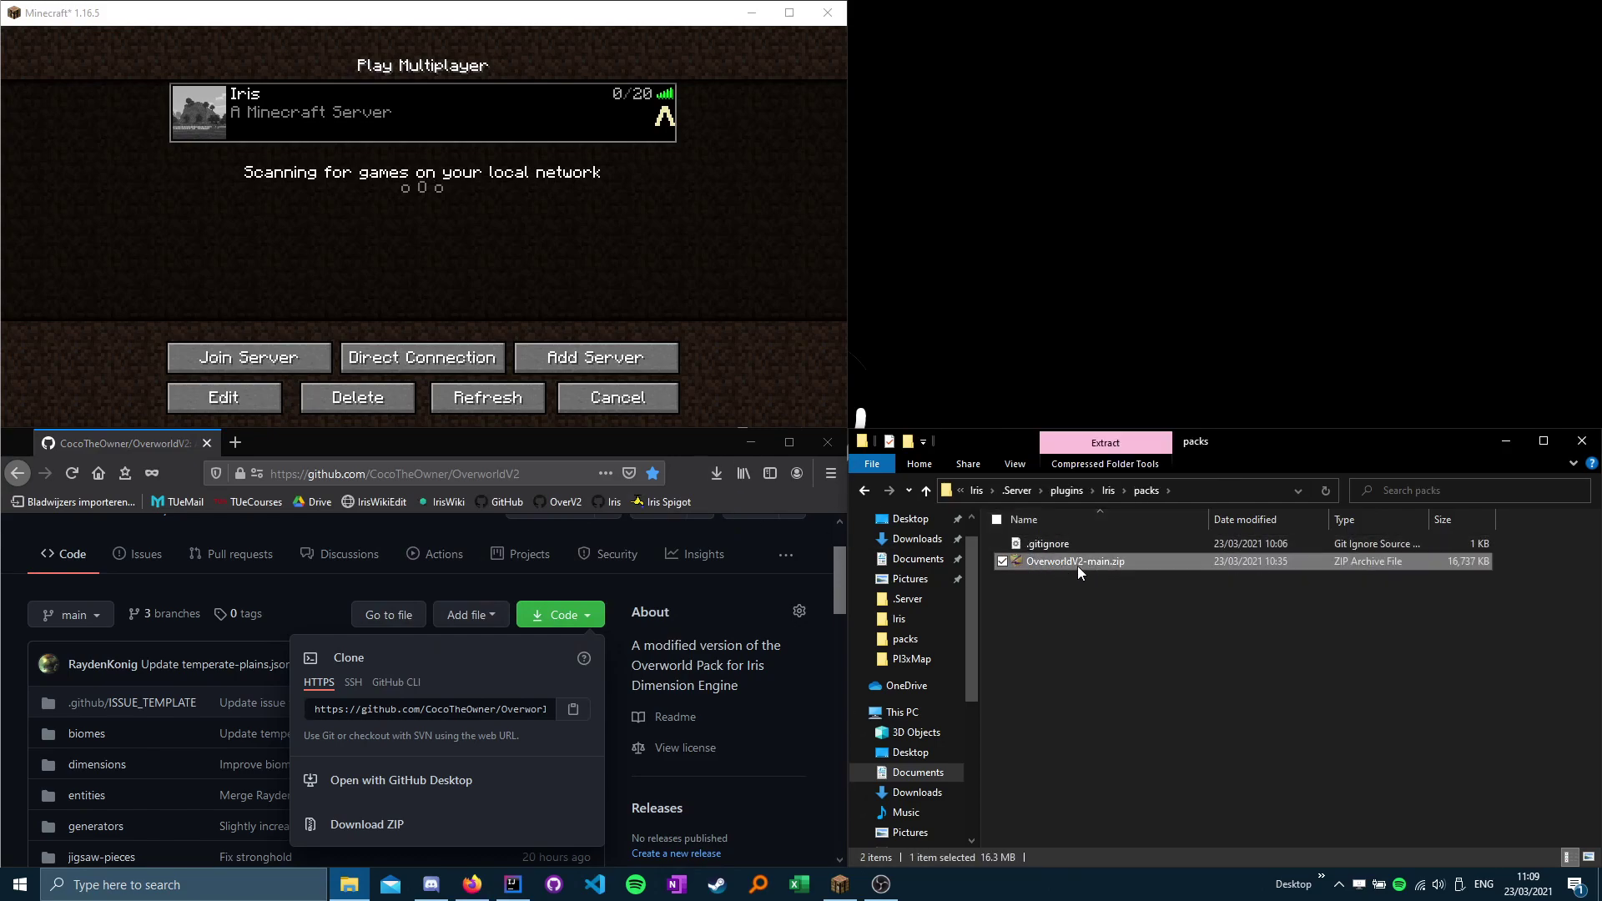
right_click(1076, 566)
mouse_move(879, 229)
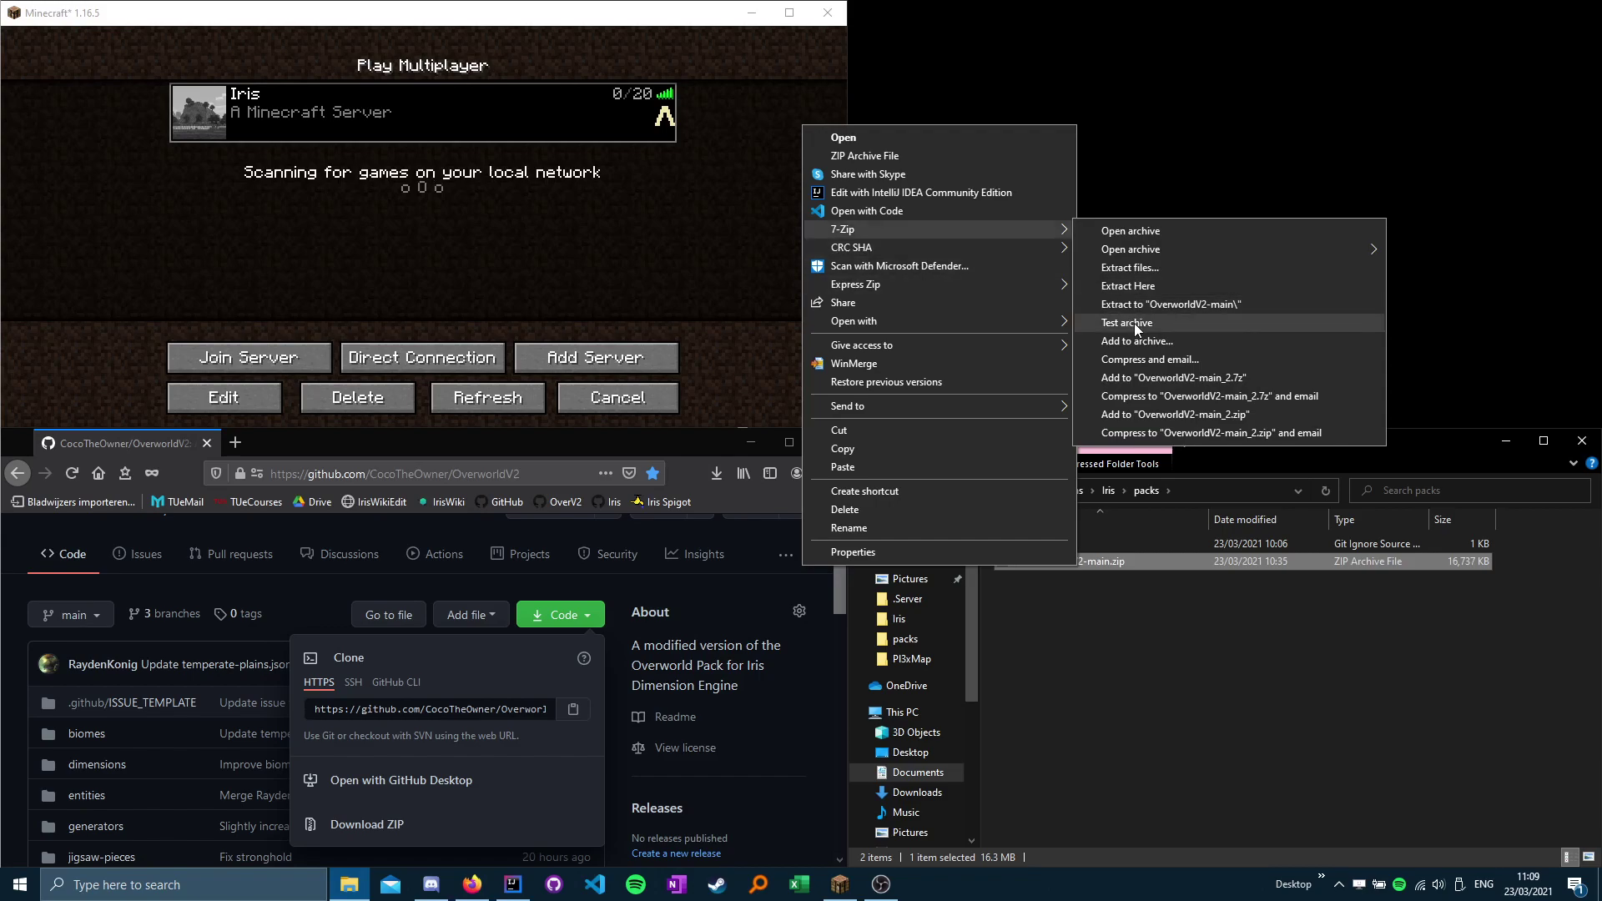
left_click(1151, 289)
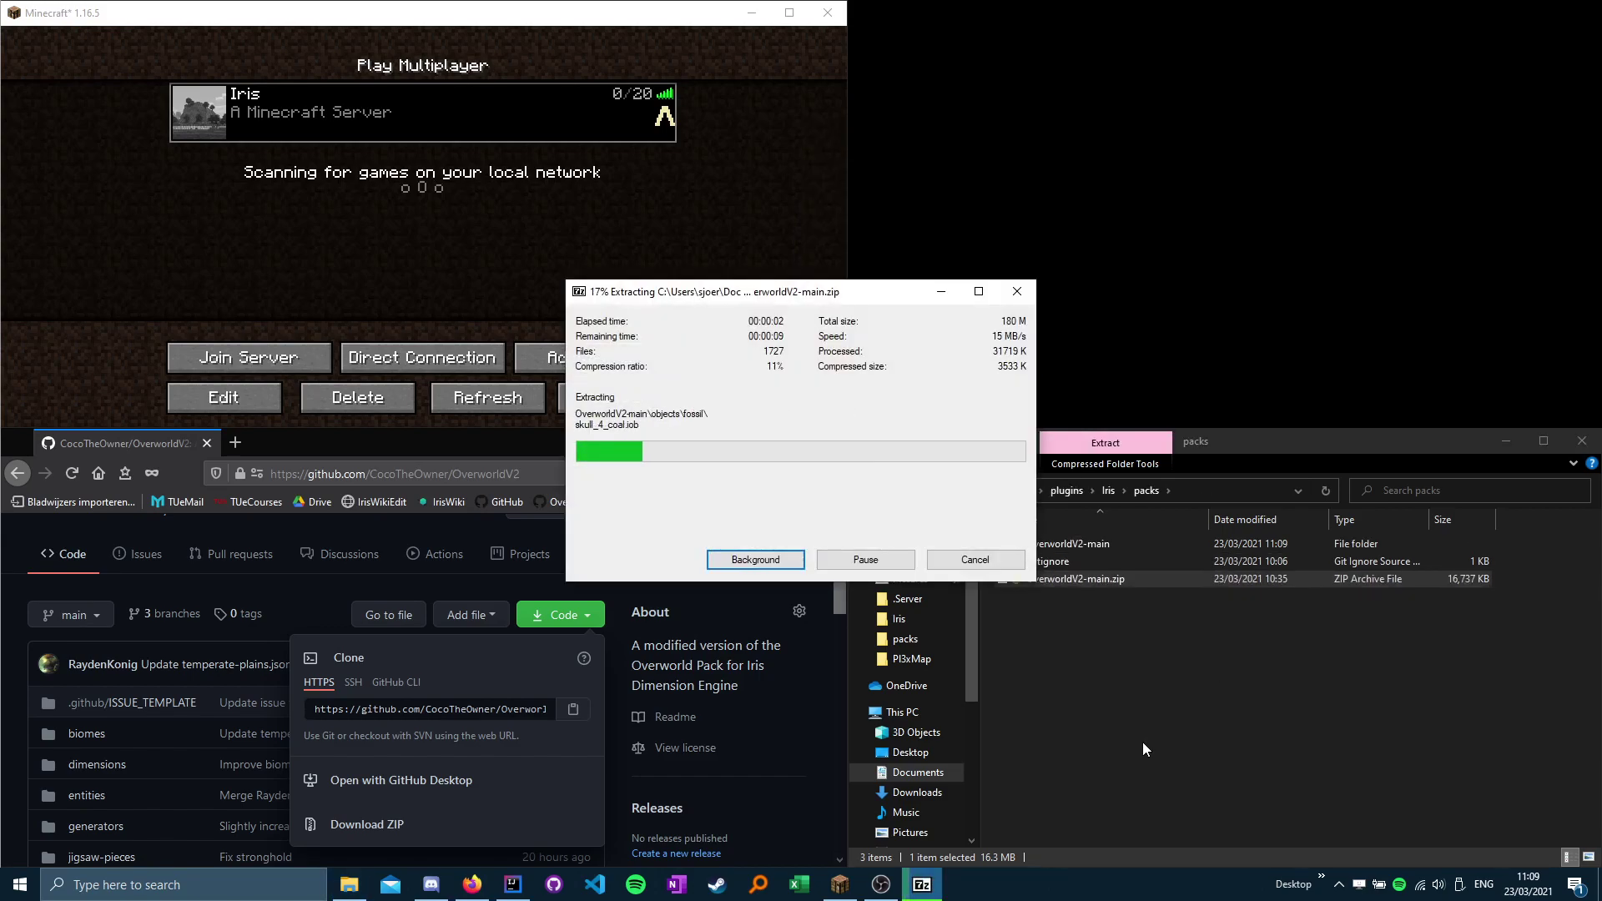
left_click(1143, 742)
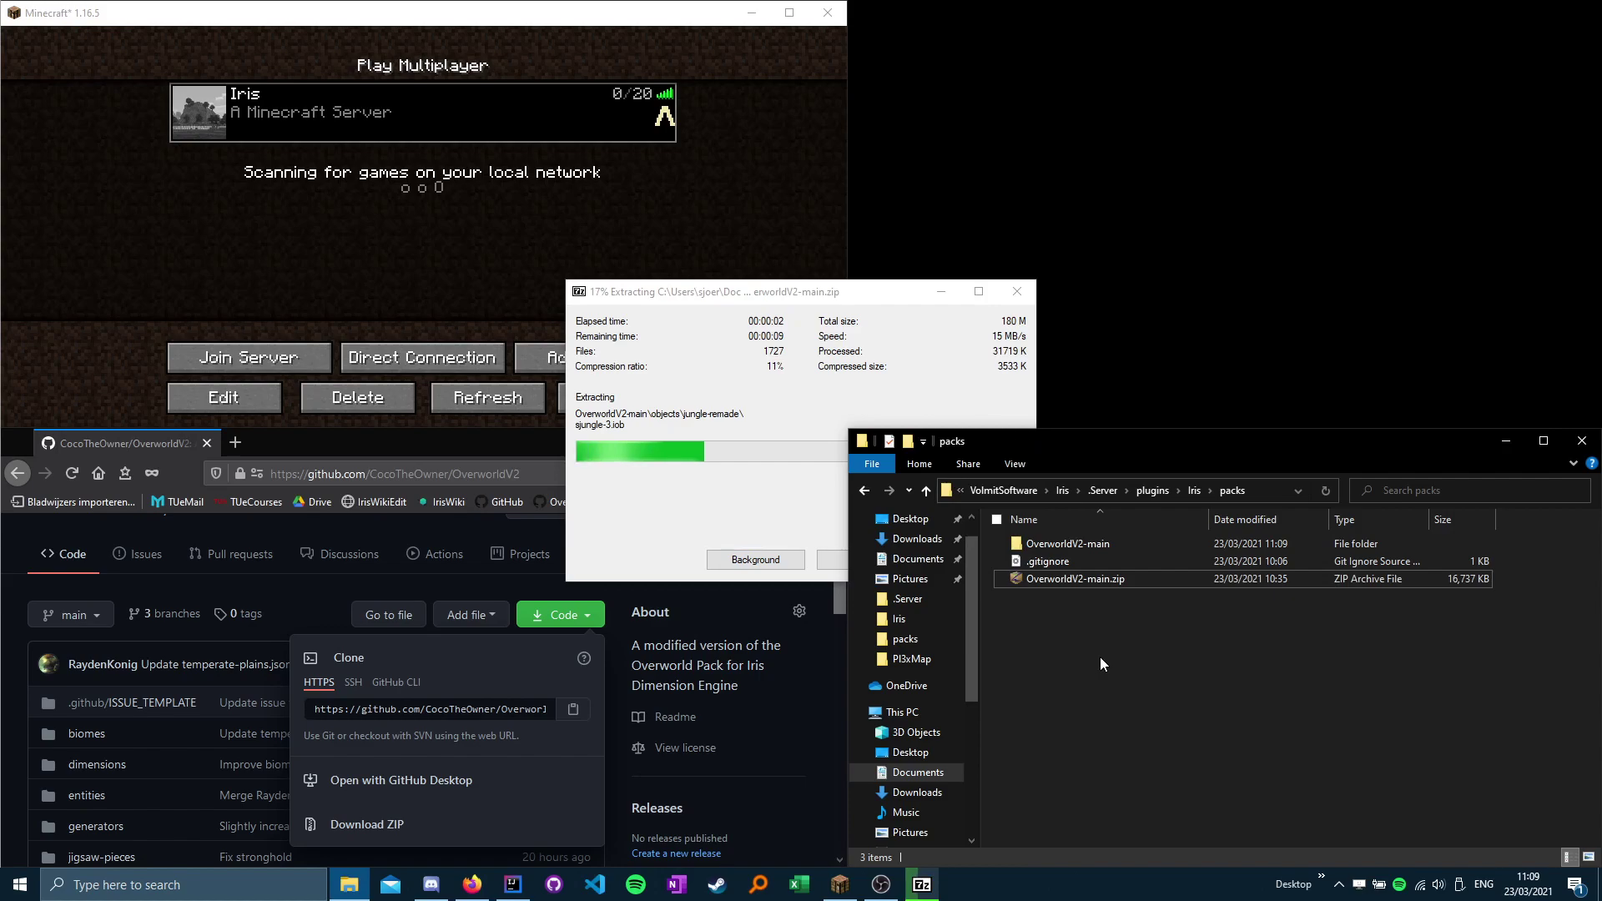
- Rename the extracted OverworldV2-main folder to overworldv2
left_click(1090, 549)
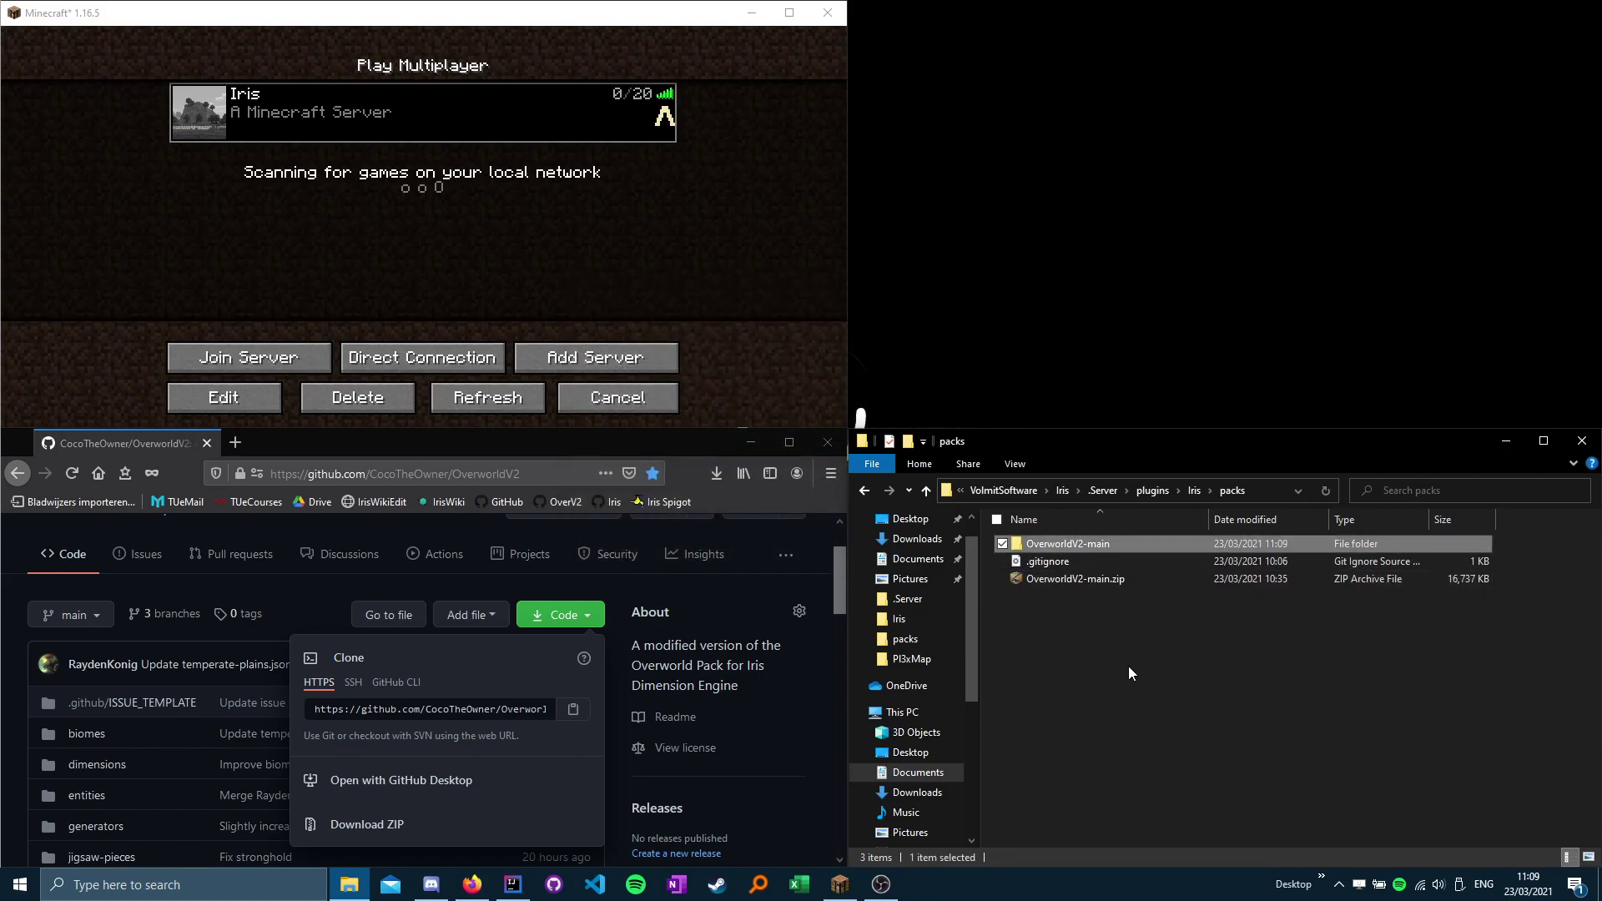
key("F2")
type("overworldv2")
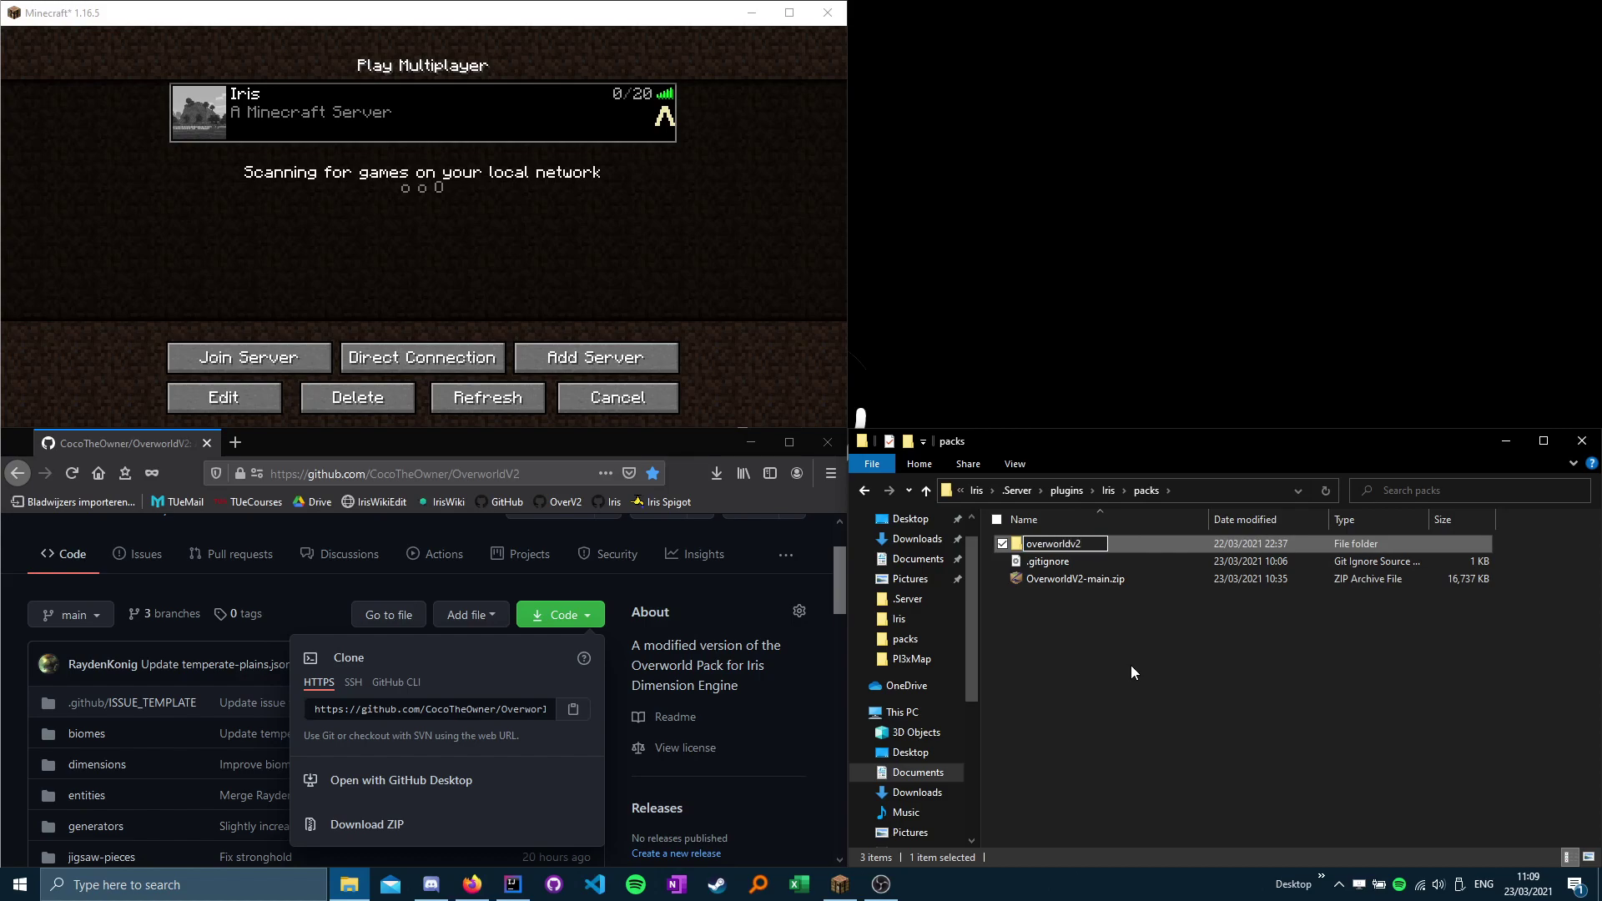
key("Return")
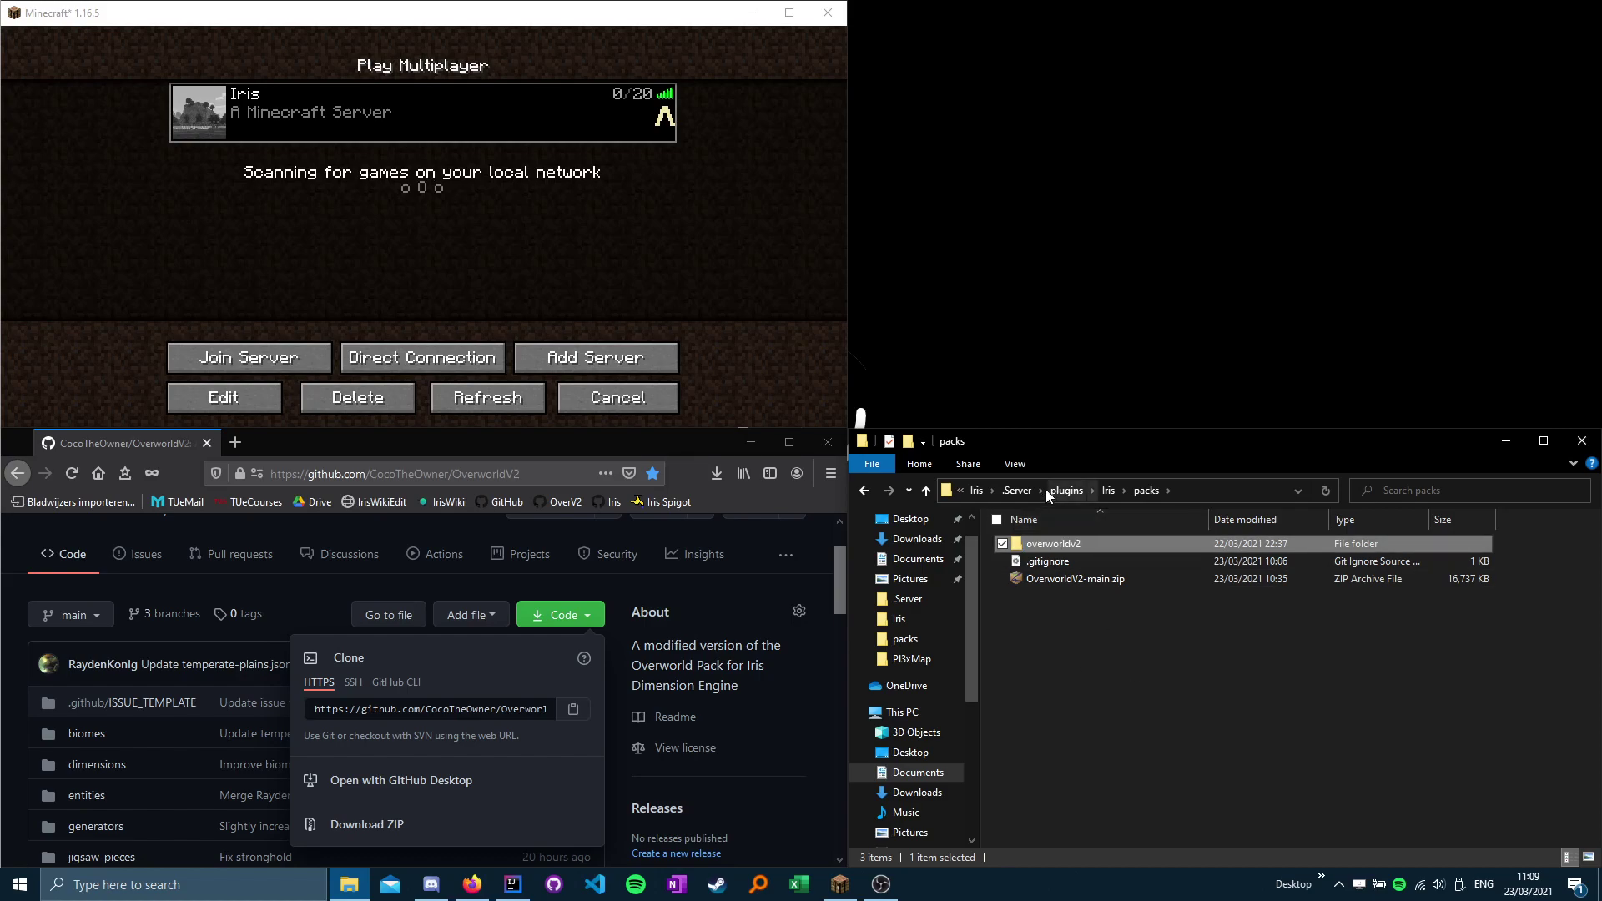
- Return to the .Server folder and start the server by running .pap16.bat
left_click(1020, 490)
scroll(1124, 688, "down", 1)
left_click(1084, 716)
double_click(1084, 718)
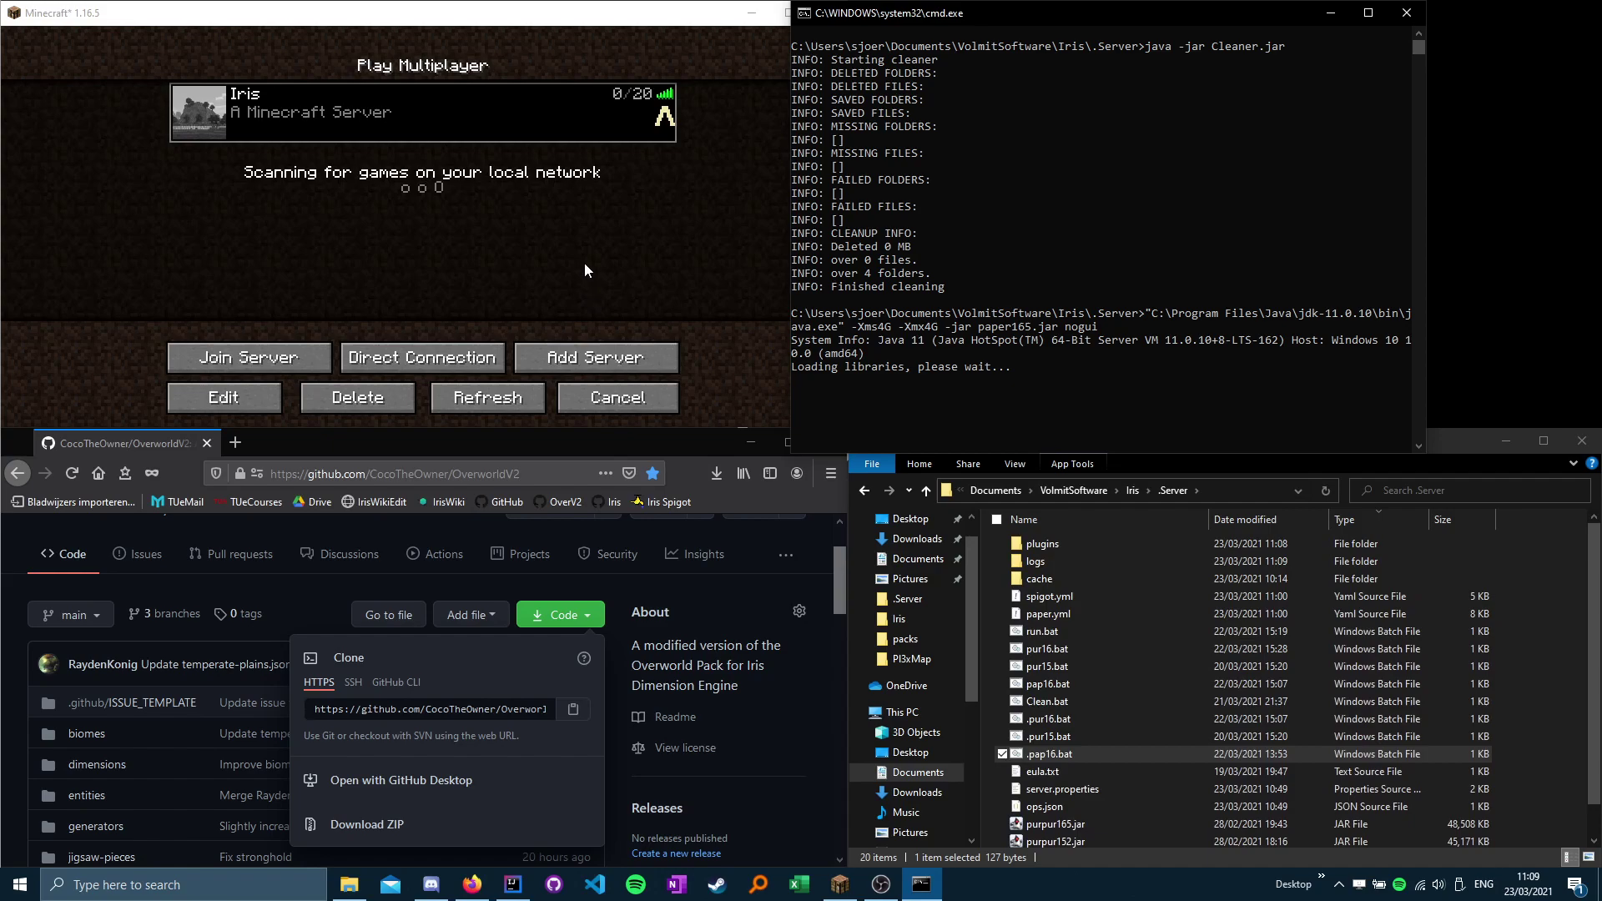
- Dismiss the repository's clone options, switch to Minecraft and join the Iris multiplayer server
left_click(673, 449)
left_click(604, 594)
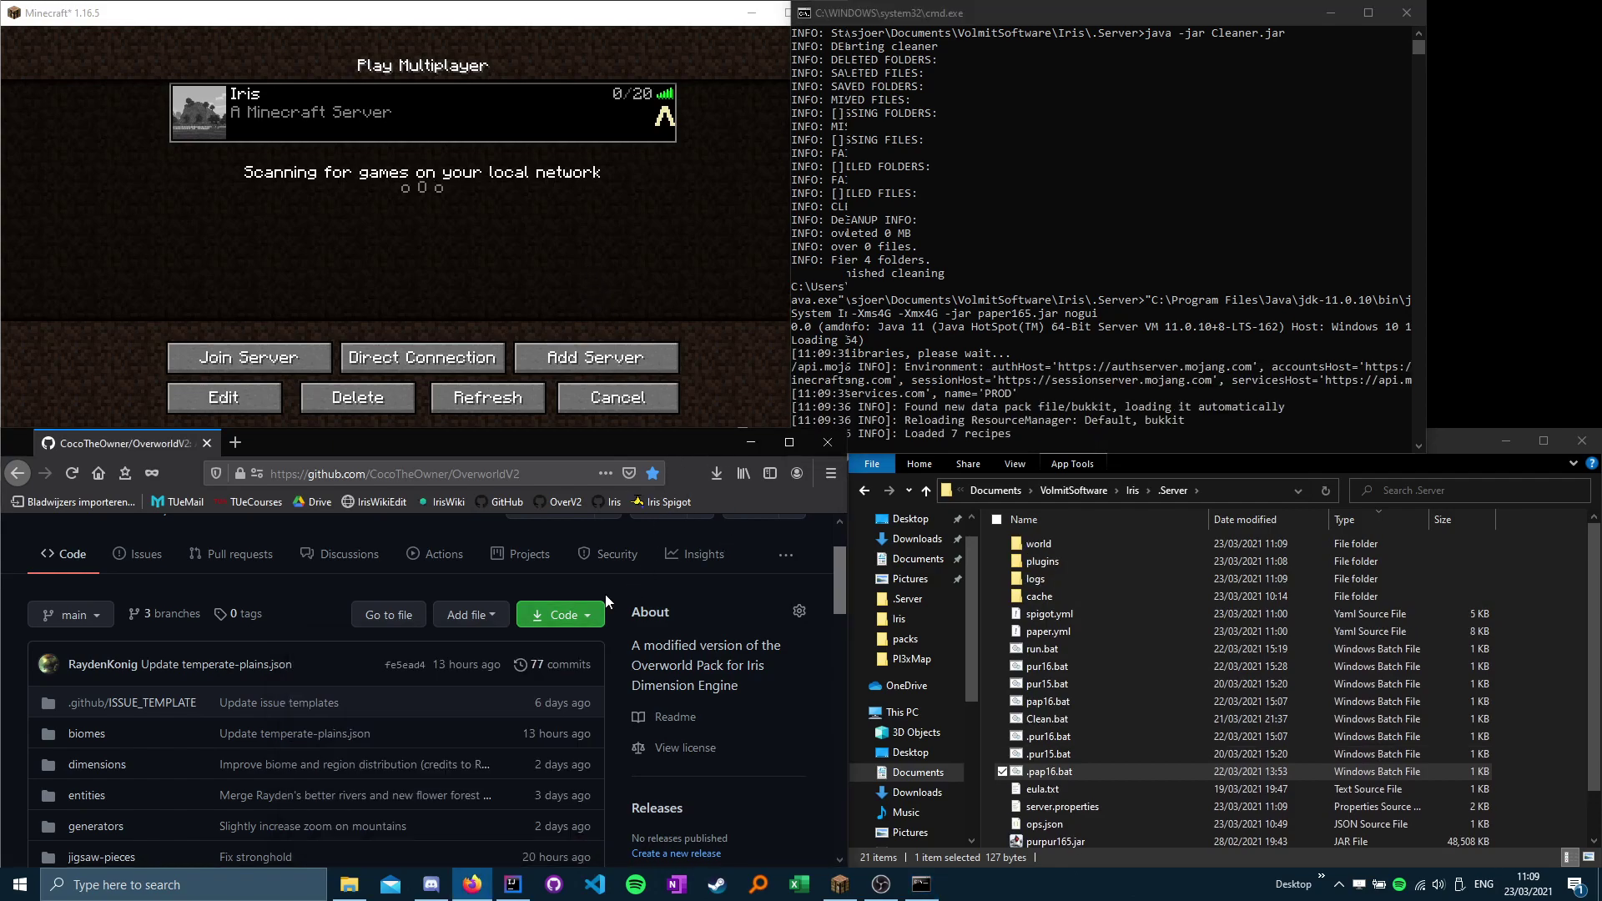
left_click(501, 222)
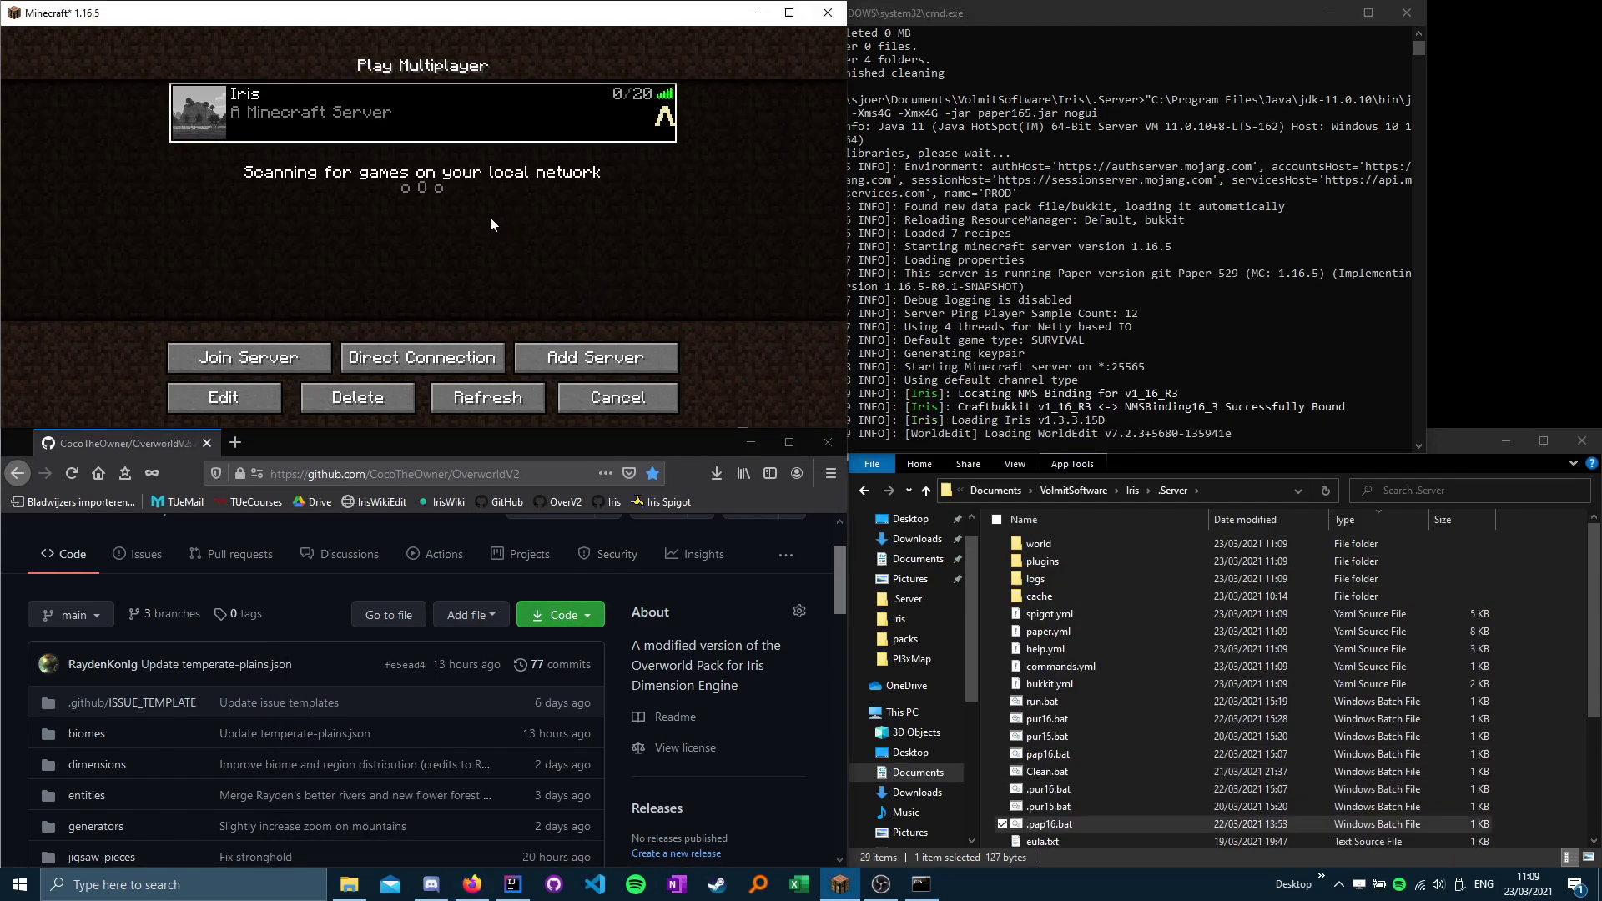
left_click(210, 106)
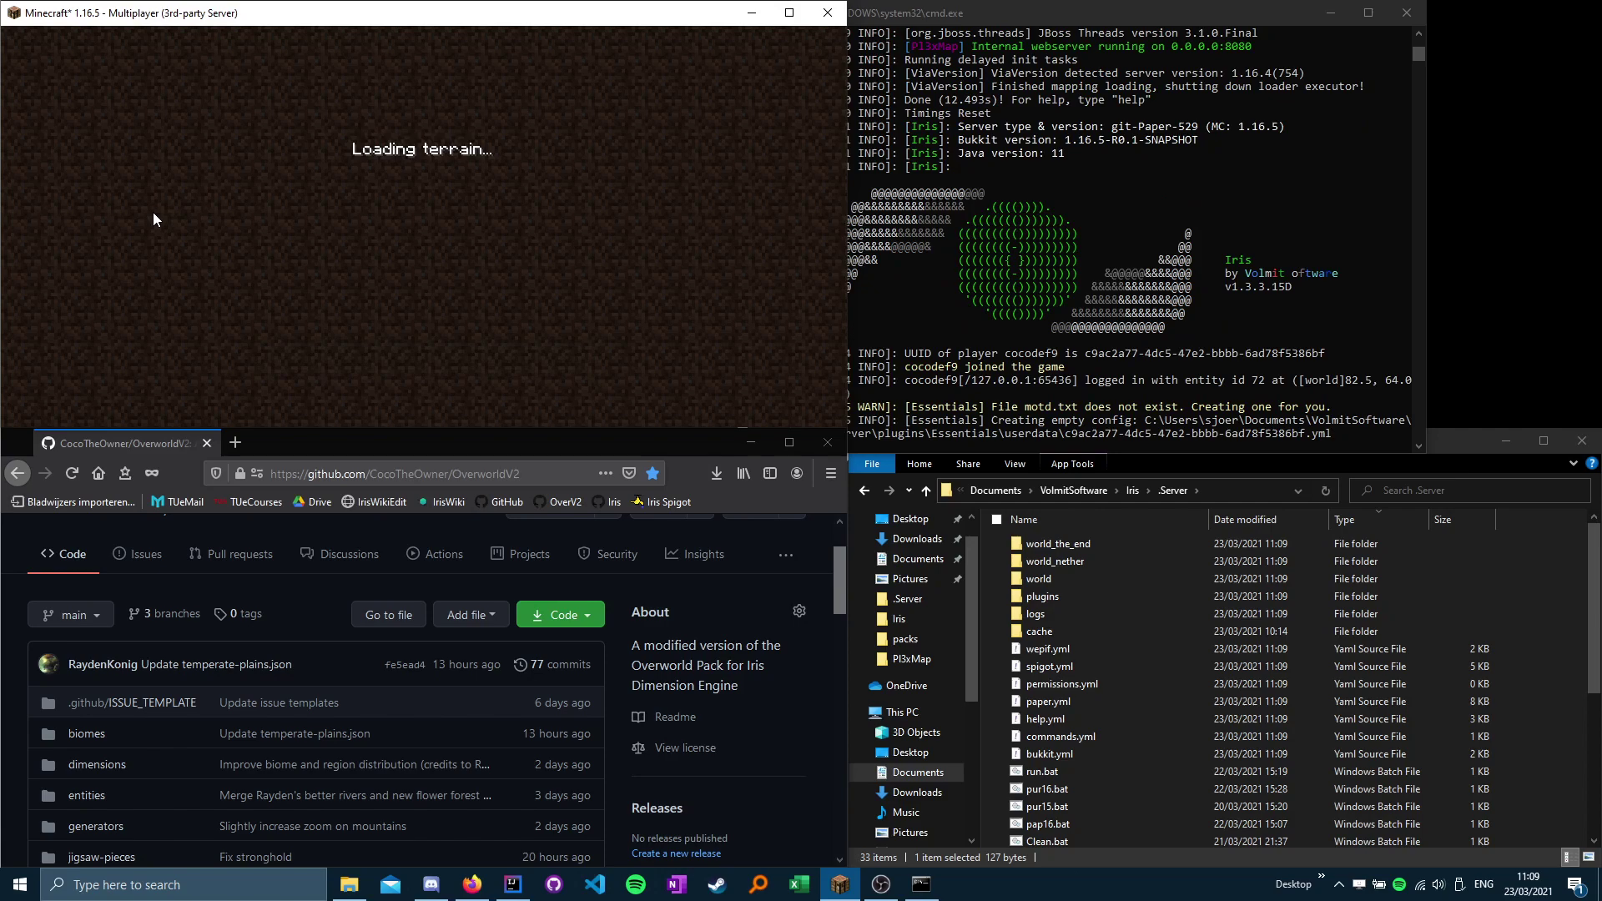
- Create an Iris world named test from the new pack with the command /ir c test type=overworldv2
type("/")
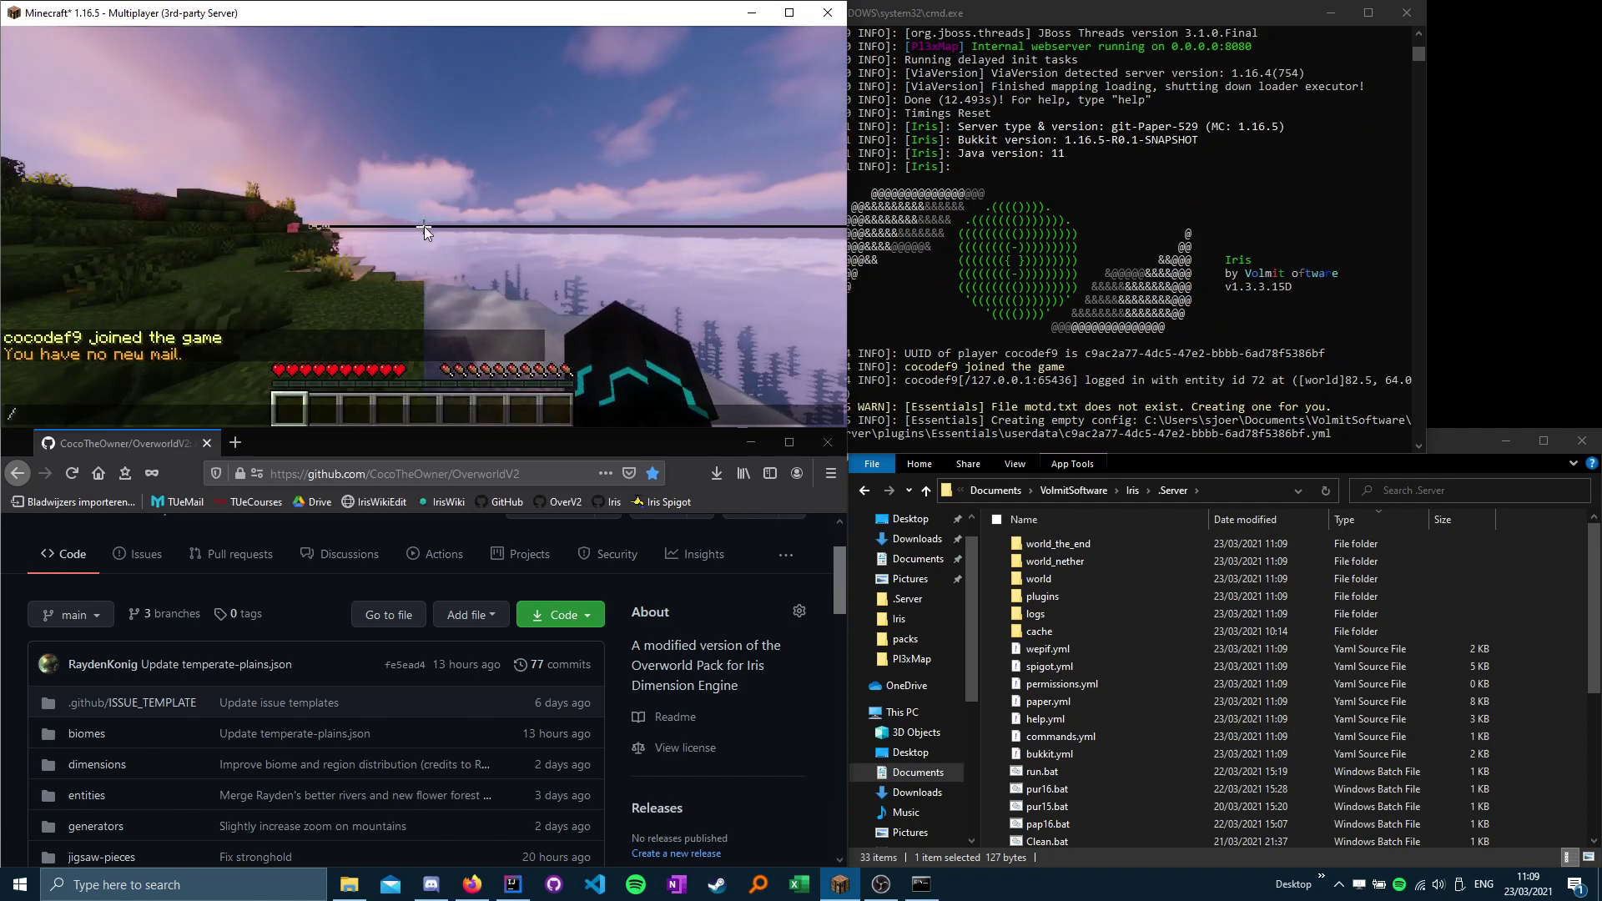
type("ir c test ")
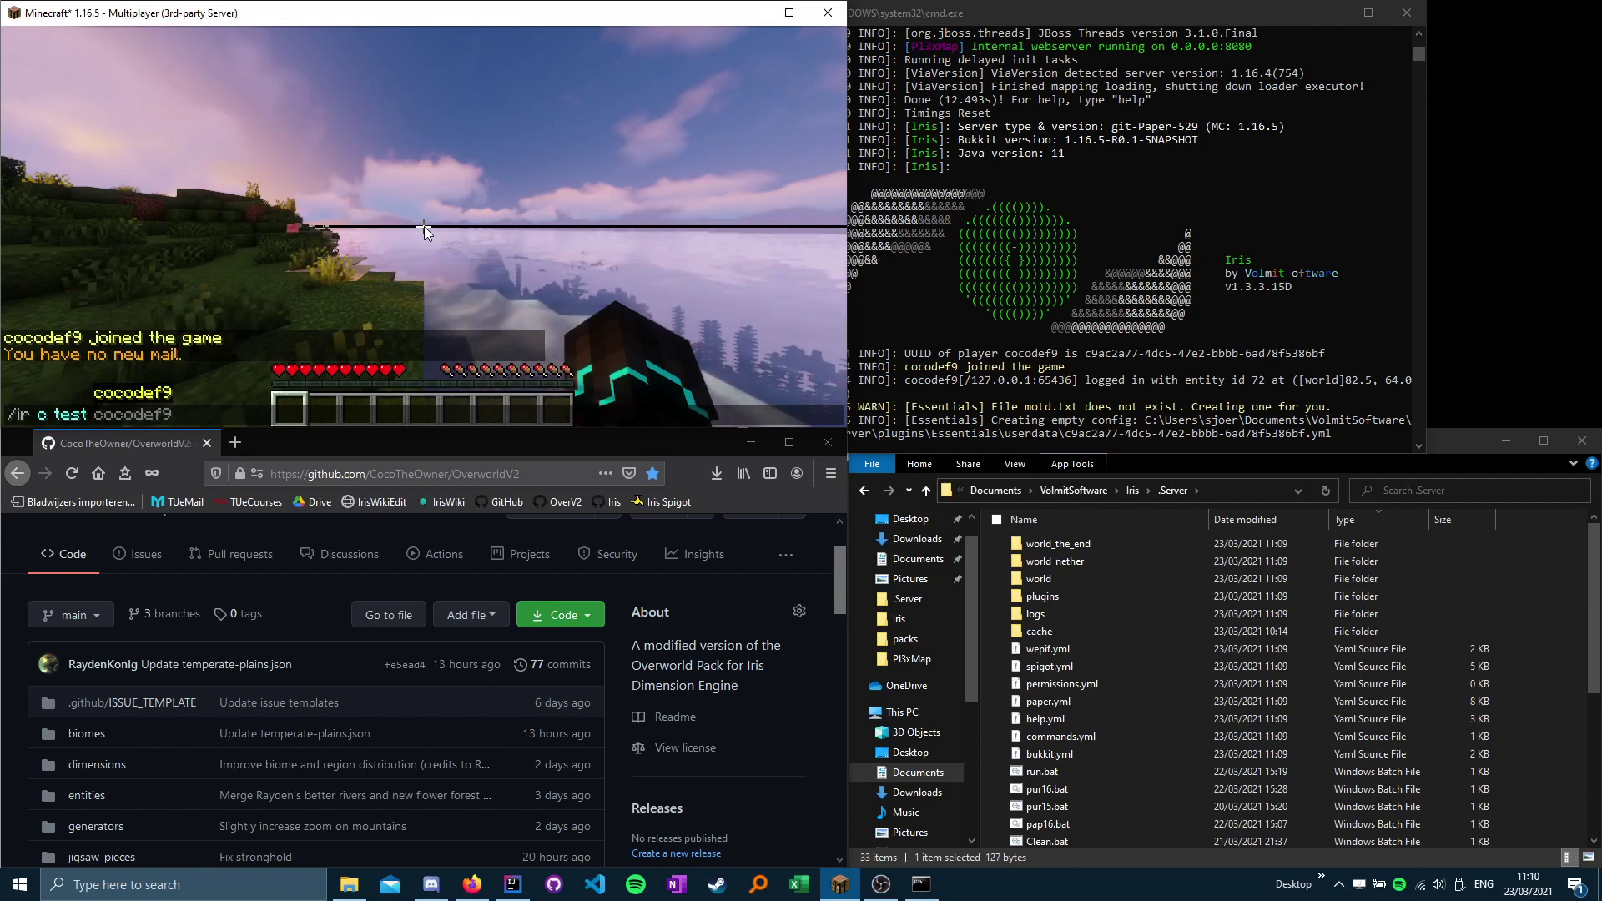
type("ty")
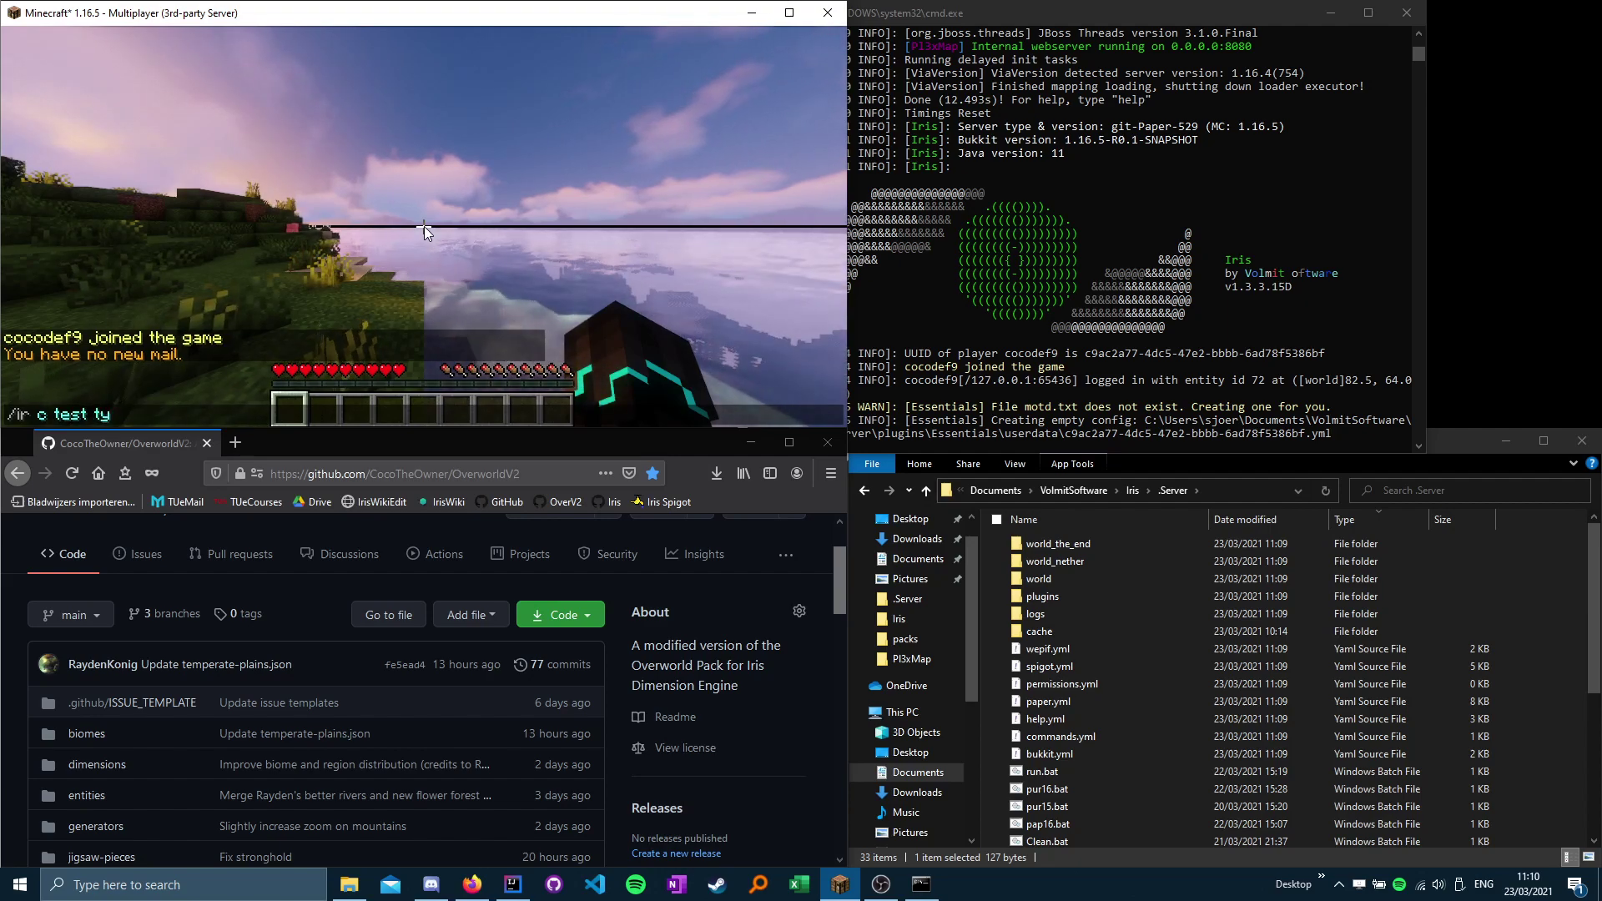
type("pe=overworldv2")
key("Return")
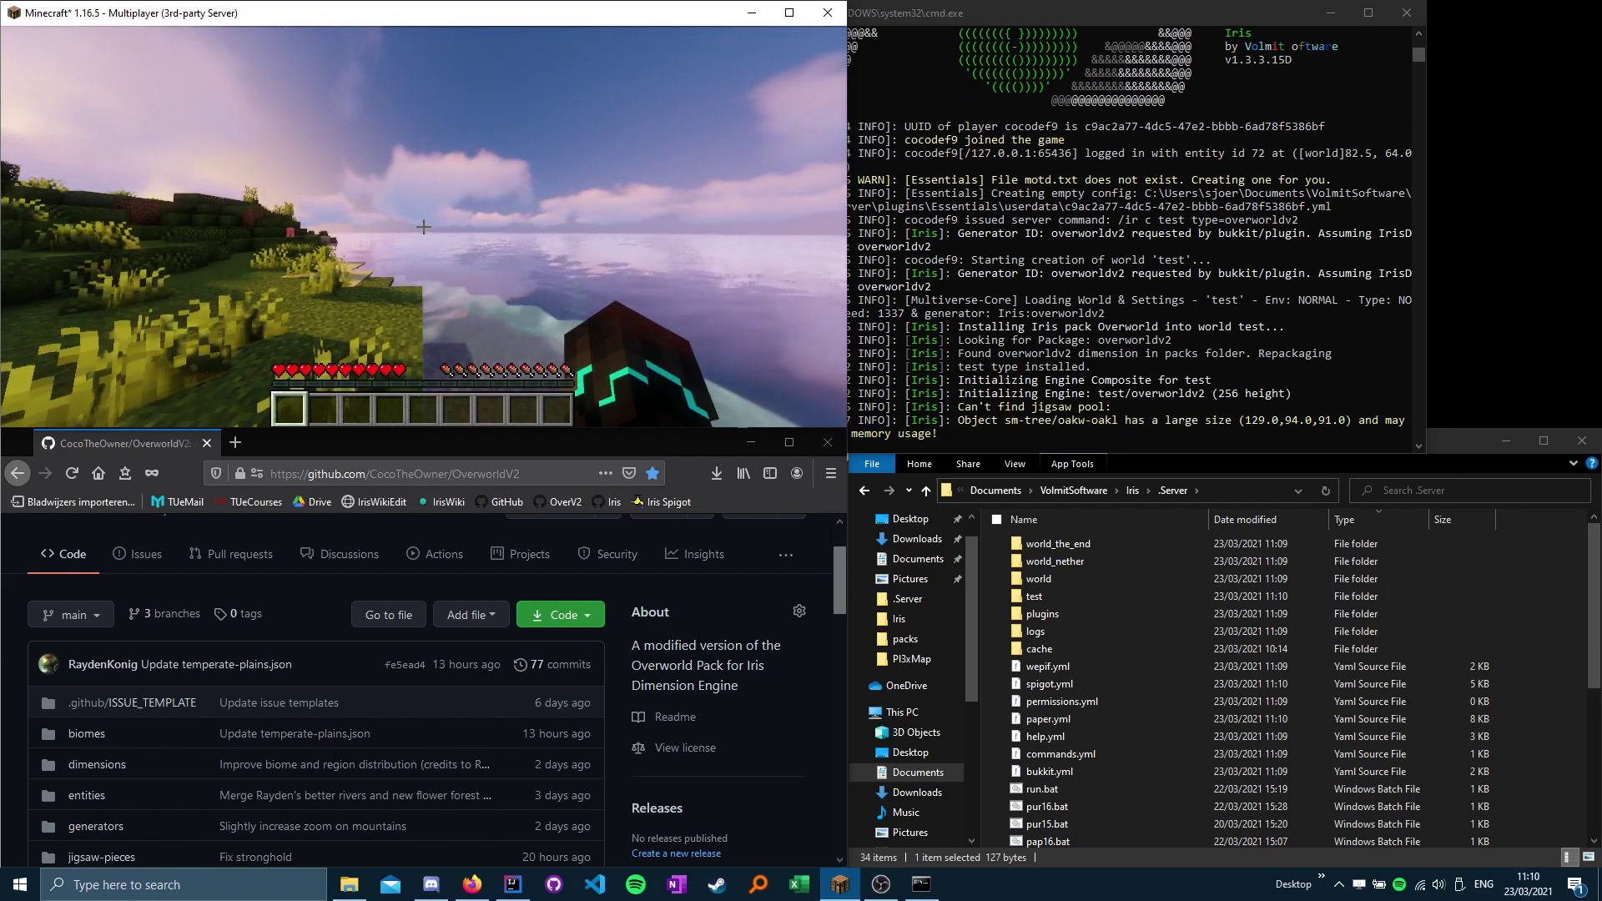
- Pause the game to check the world creation progress in the server console, and resume playing
key("Escape")
left_click(1075, 399)
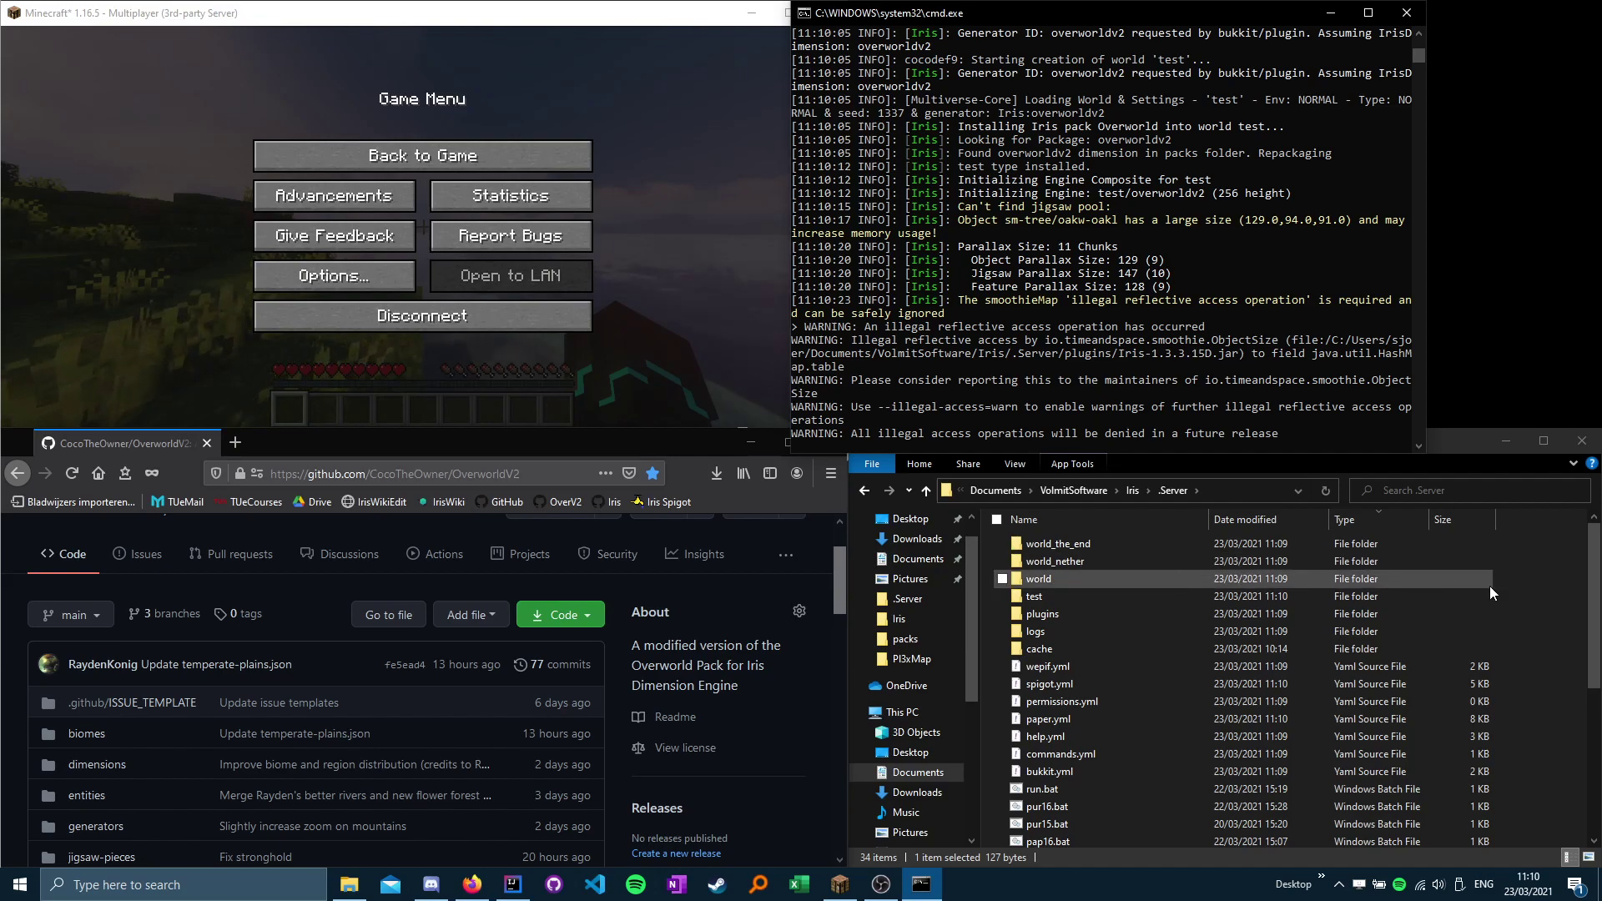
scroll(1132, 708, "down", 1)
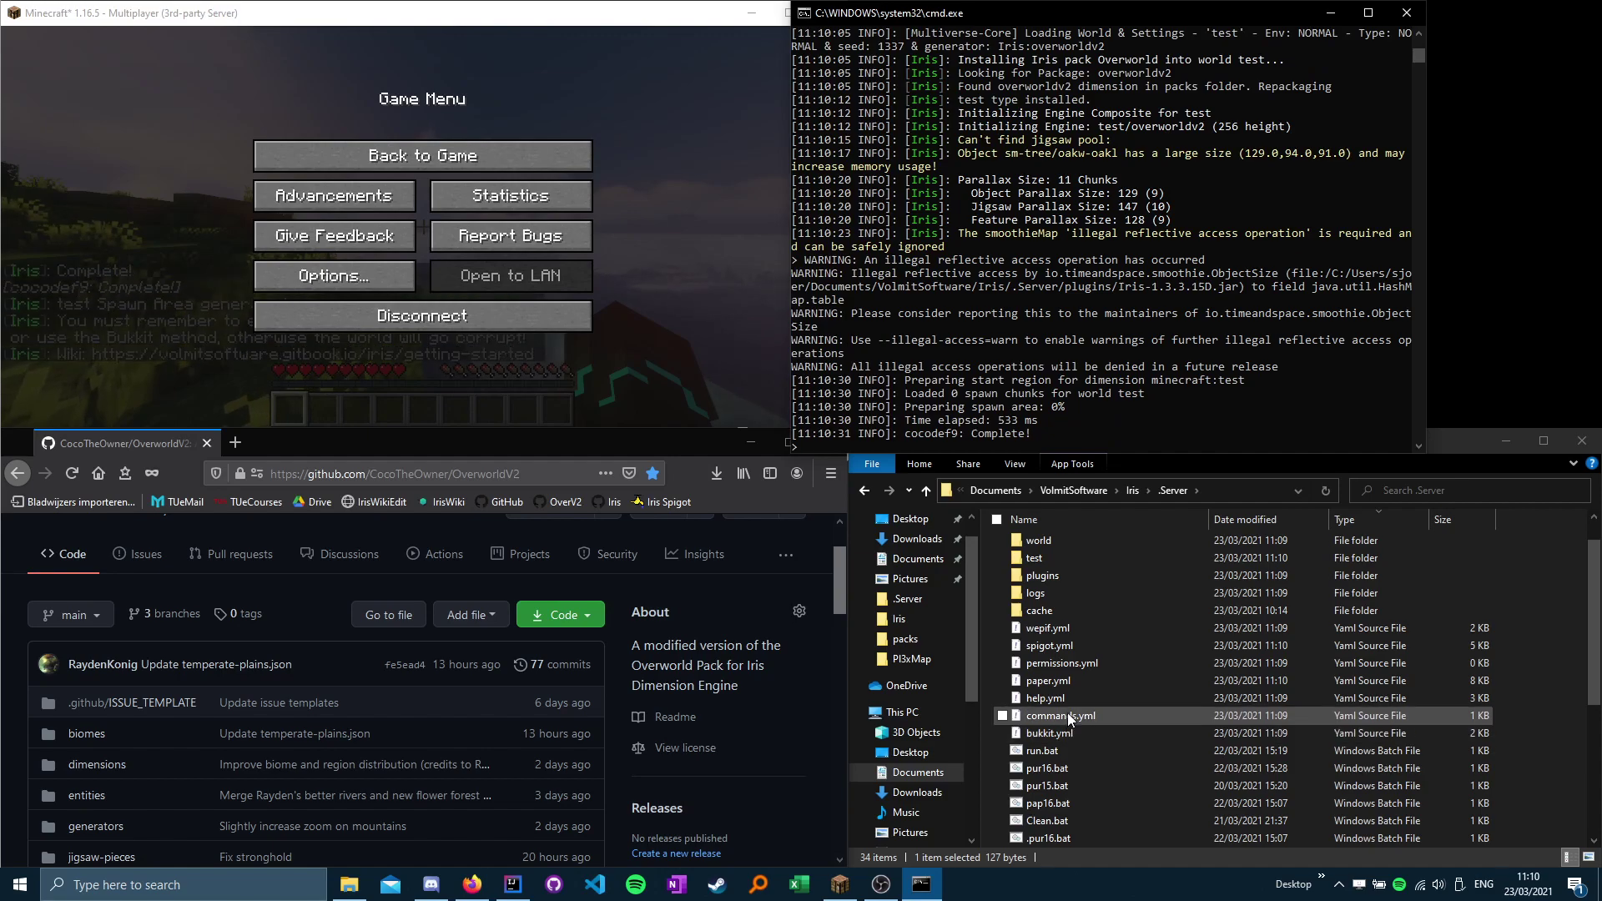
left_click(709, 338)
key("Escape")
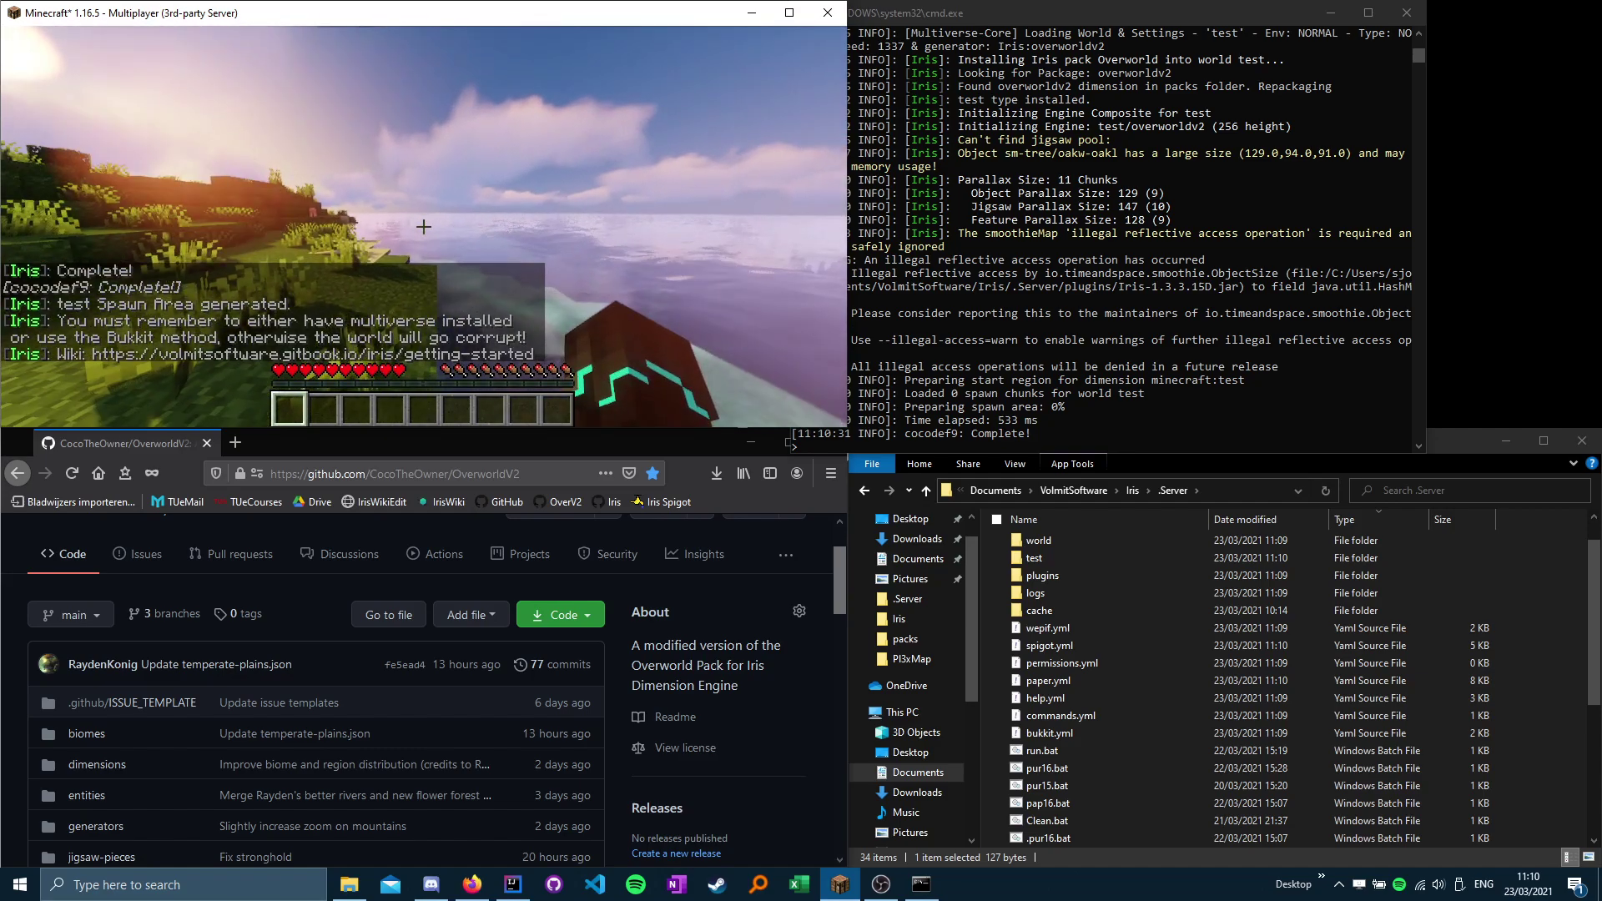
- Open paper.yml from the server folder, examine the watchdog early-warning-every and early-warning-delay values, and close the file
key("alt+Tab")
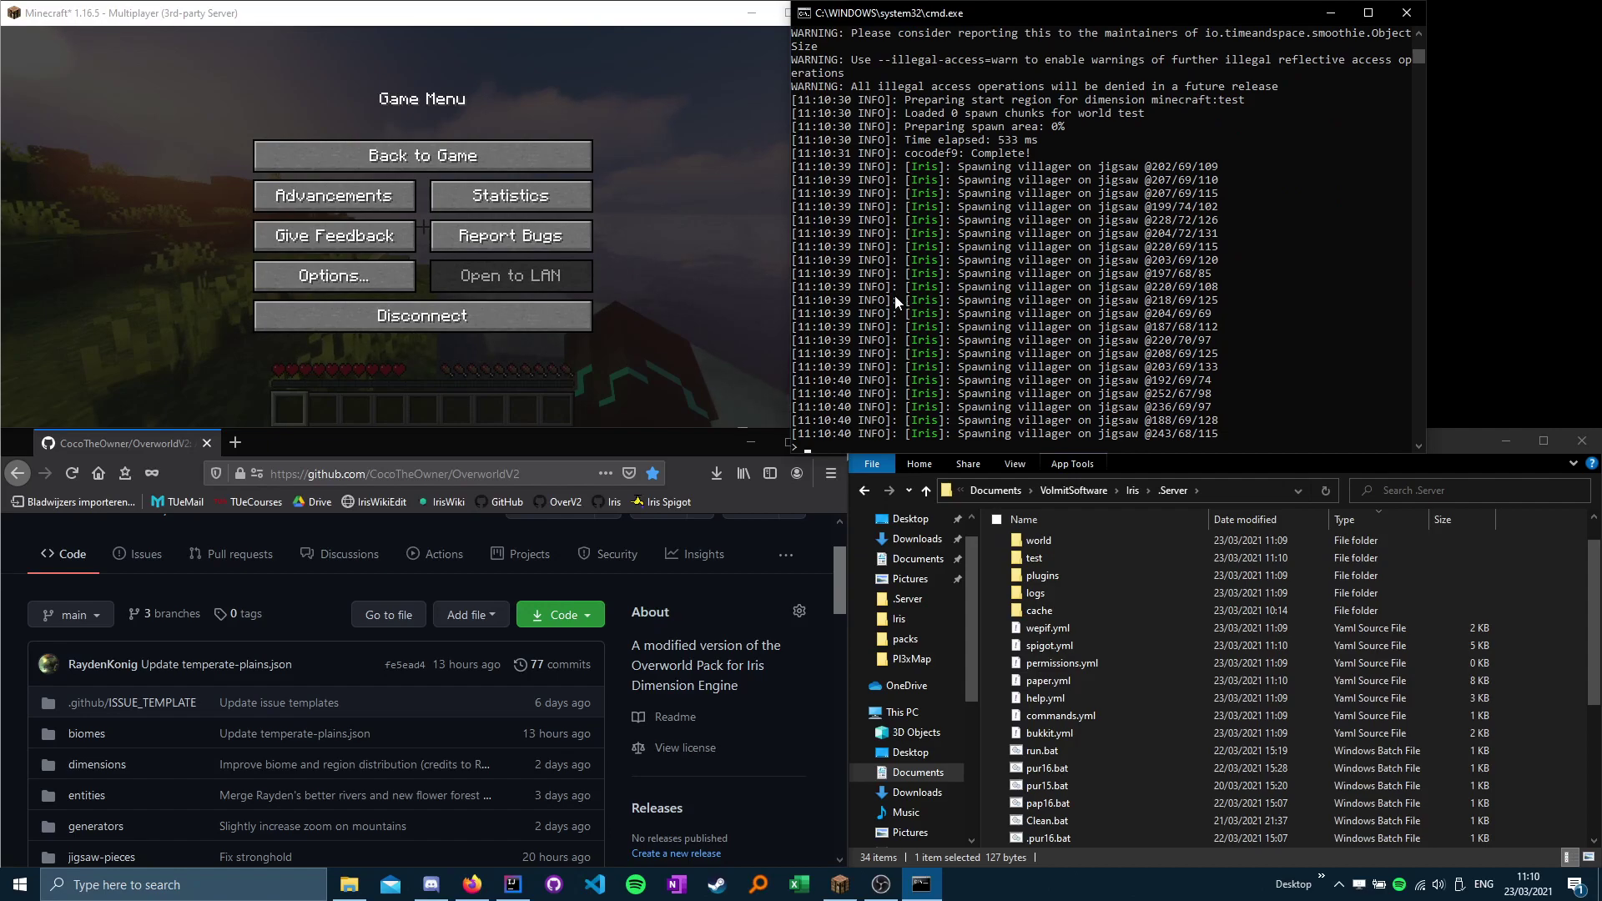
left_click(1055, 681)
double_click(1055, 681)
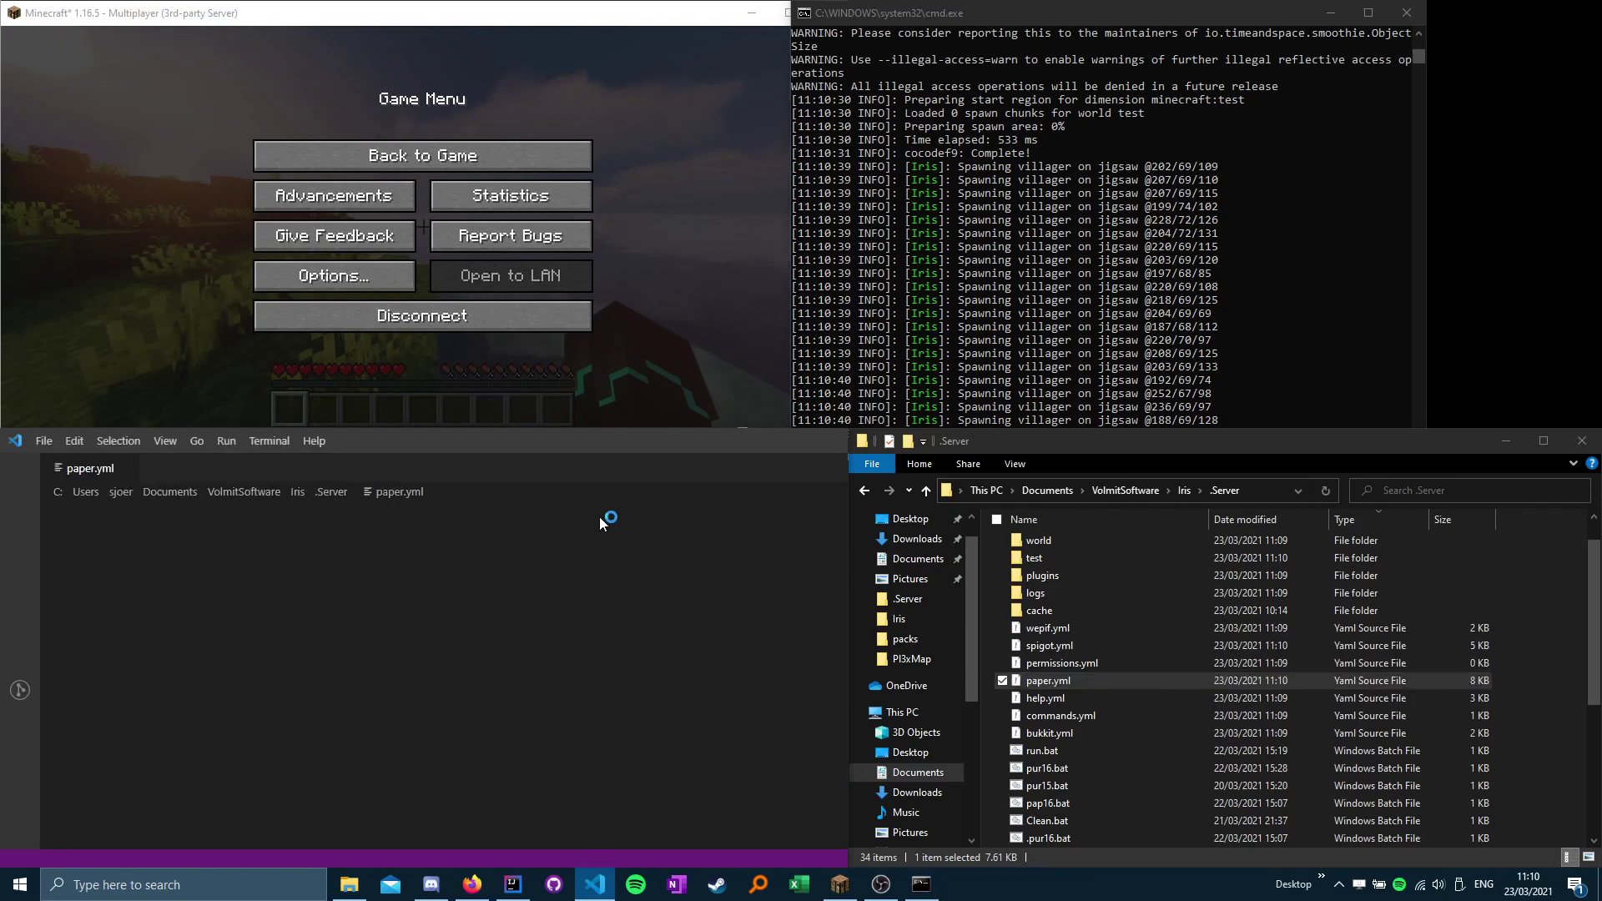
scroll(417, 668, "down", 4)
scroll(376, 676, "down", 8)
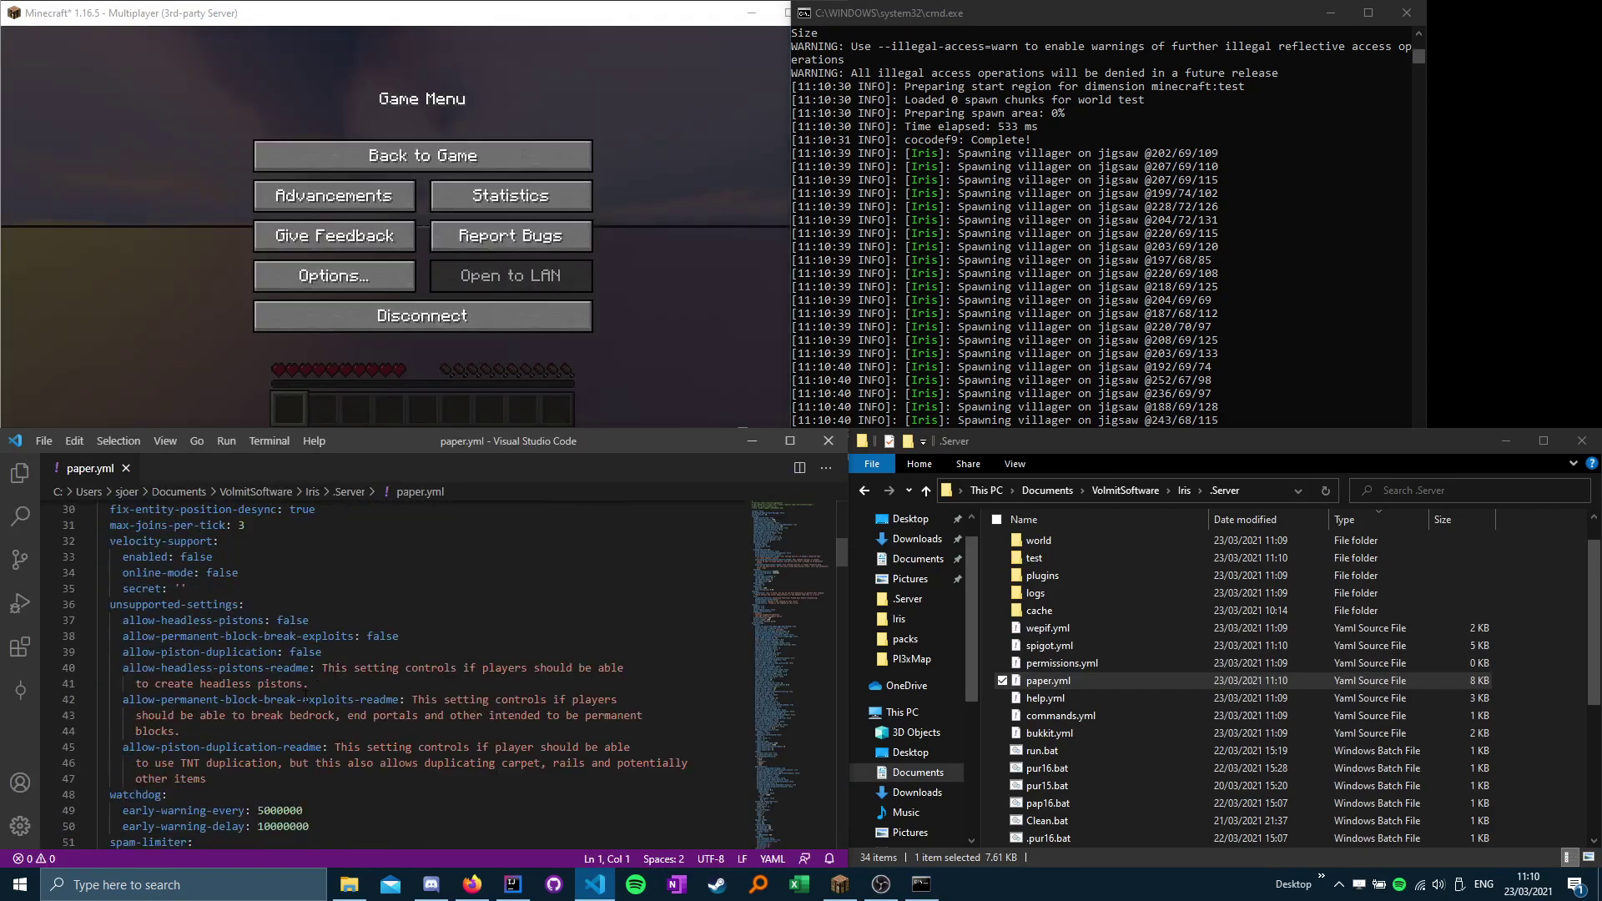
left_click_drag(122, 685, 285, 686)
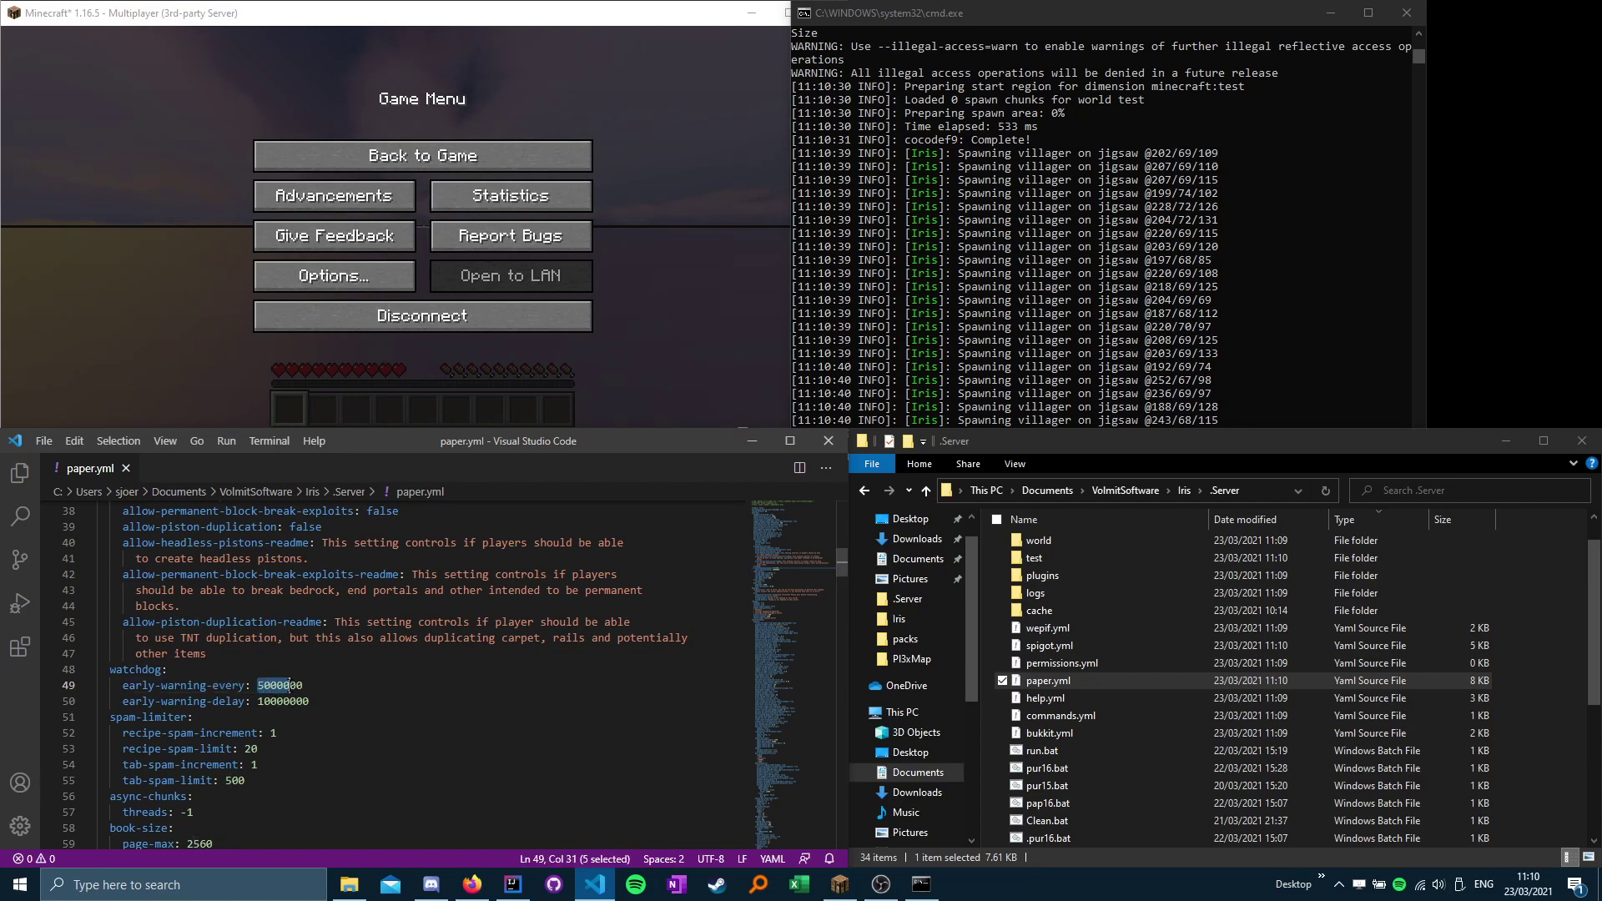
left_click(309, 685)
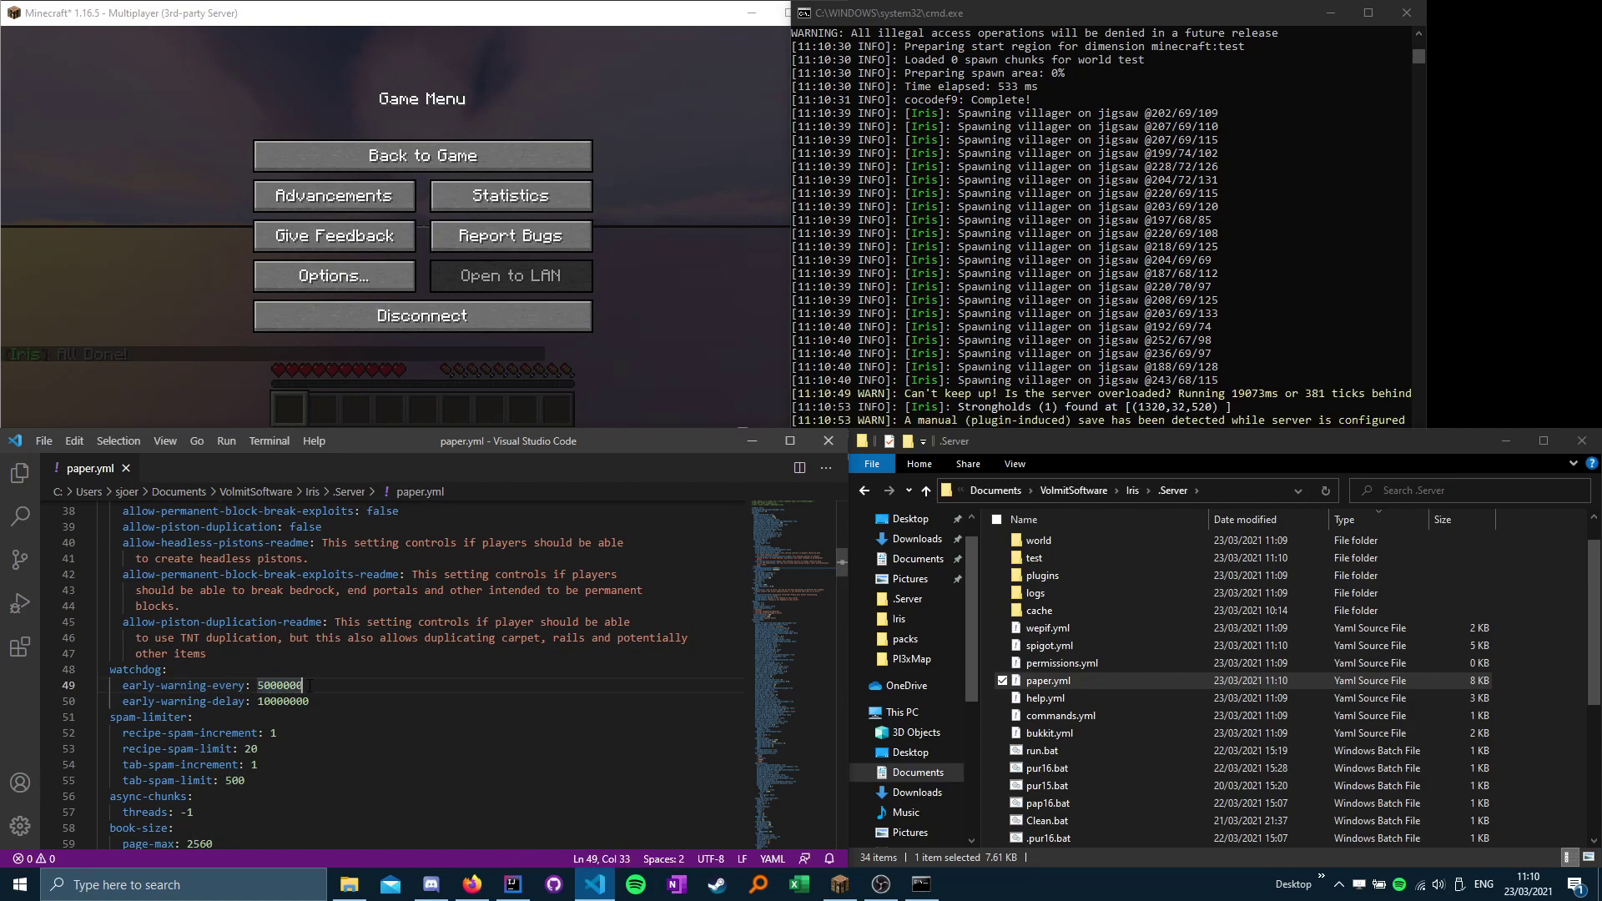
left_click_drag(324, 704, 252, 701)
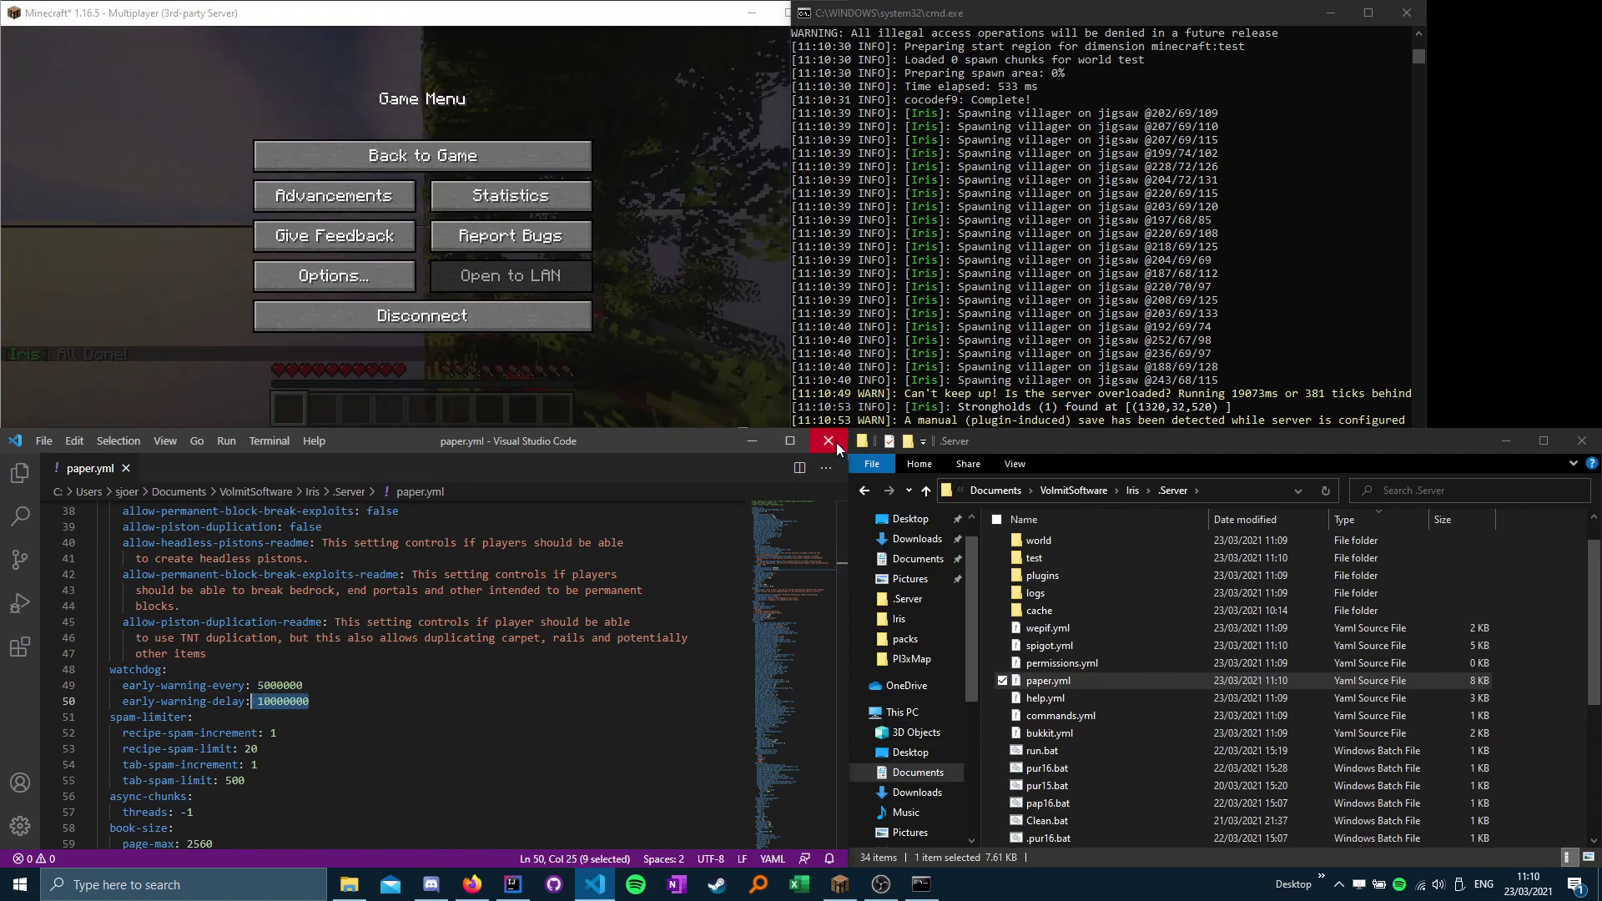
left_click(836, 443)
- Open spigot.yml and examine the timeout-time setting, and return to the server console
double_click(1051, 649)
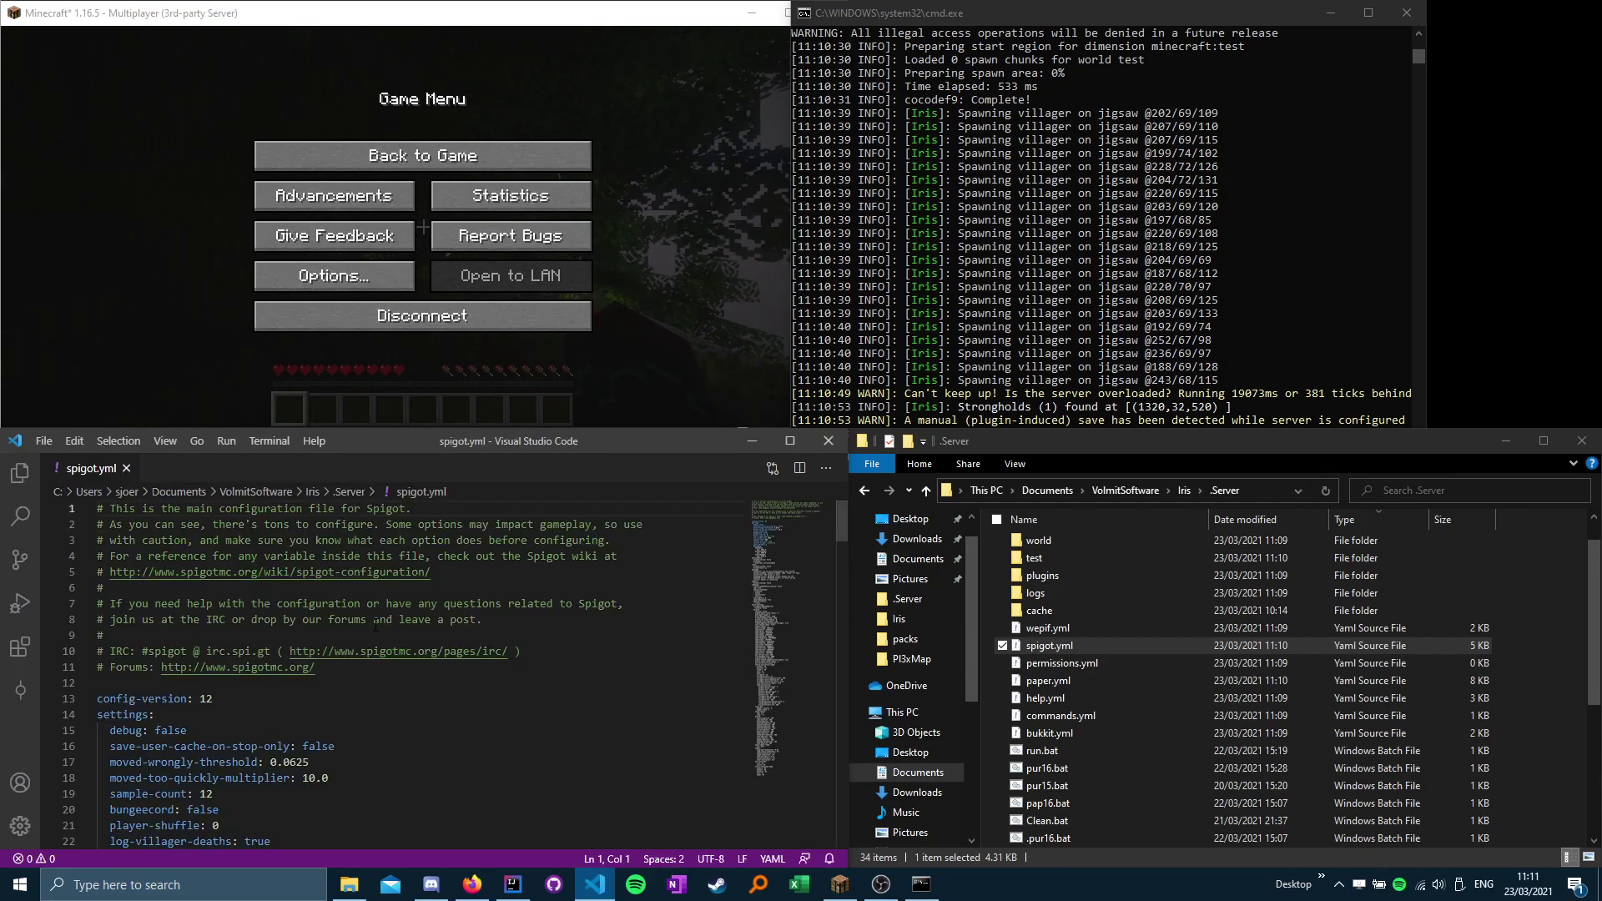
scroll(310, 672, "down", 6)
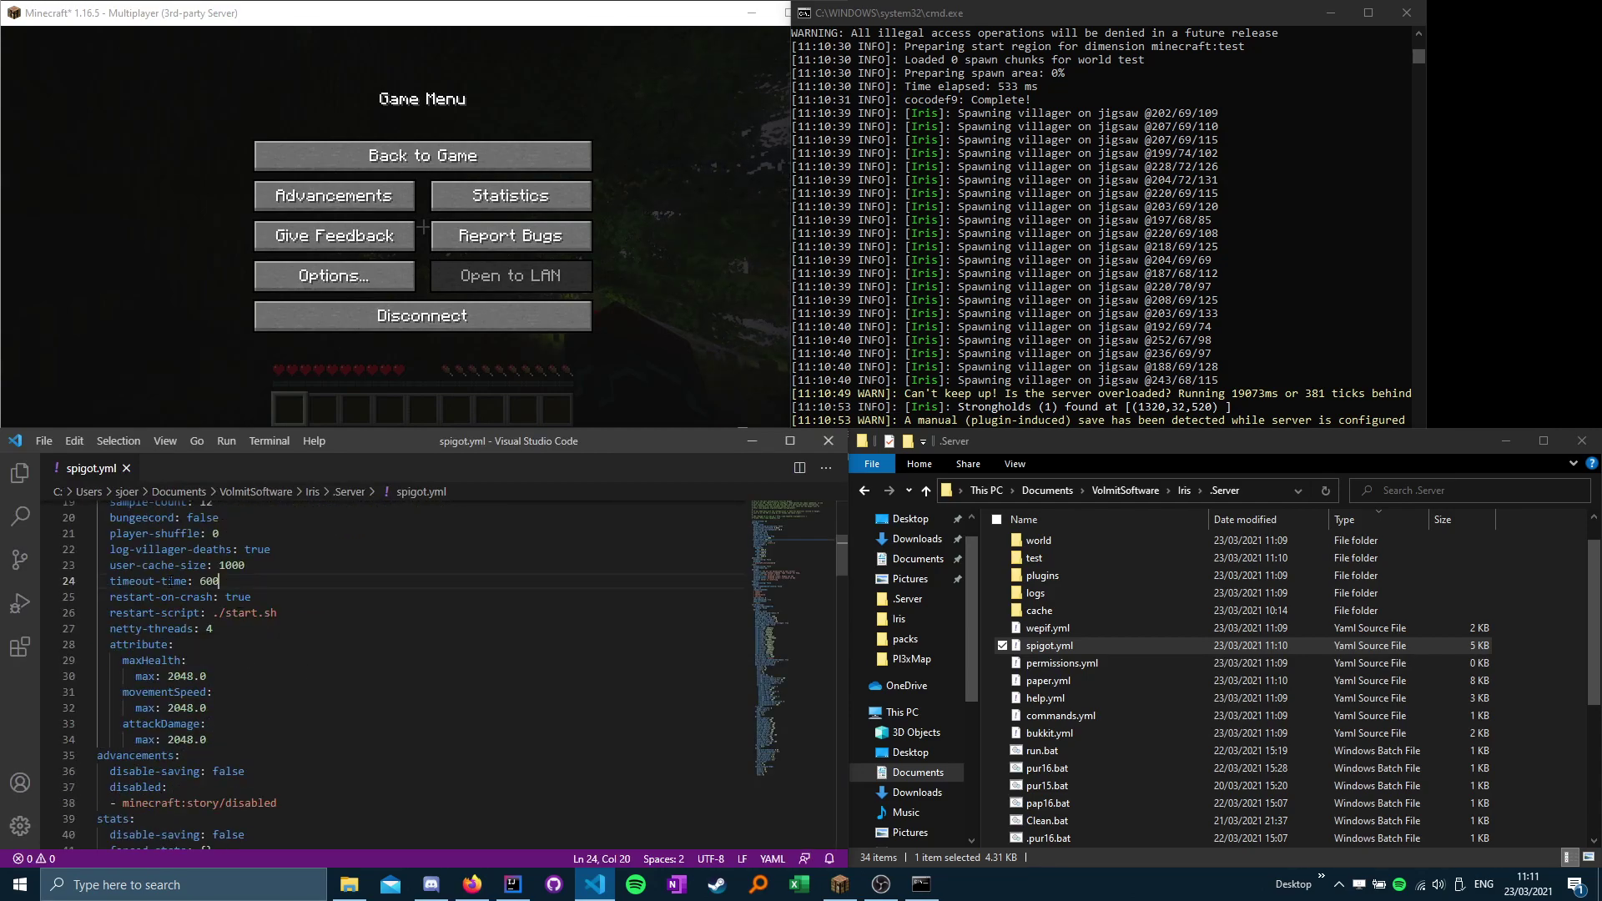
left_click_drag(220, 580, 104, 582)
left_click(220, 581)
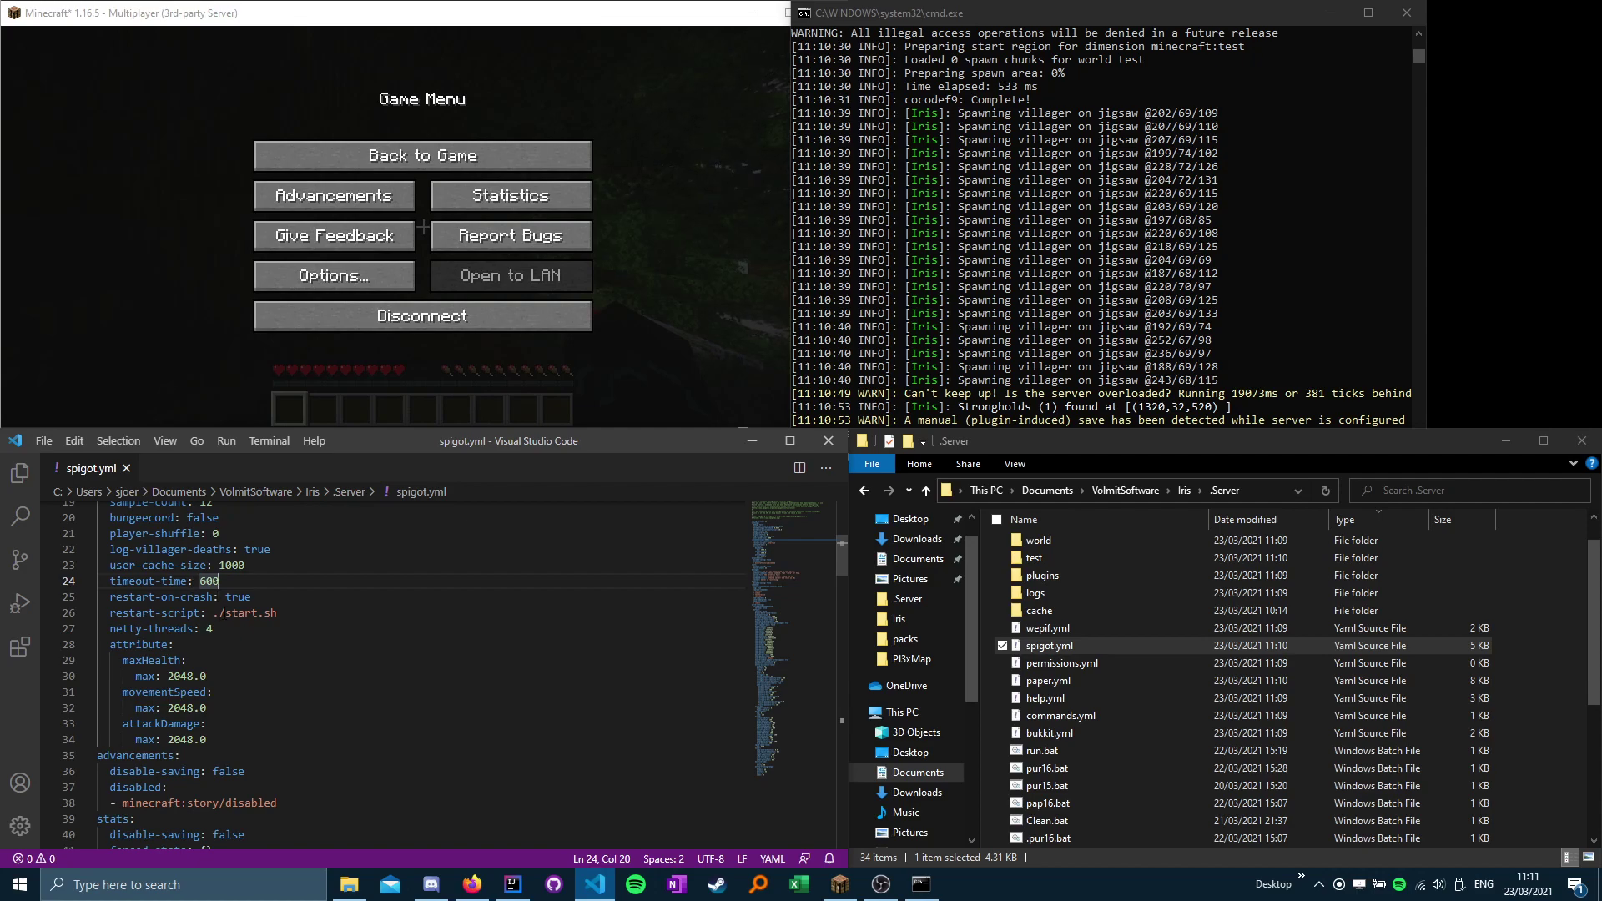
left_click_drag(221, 581, 104, 582)
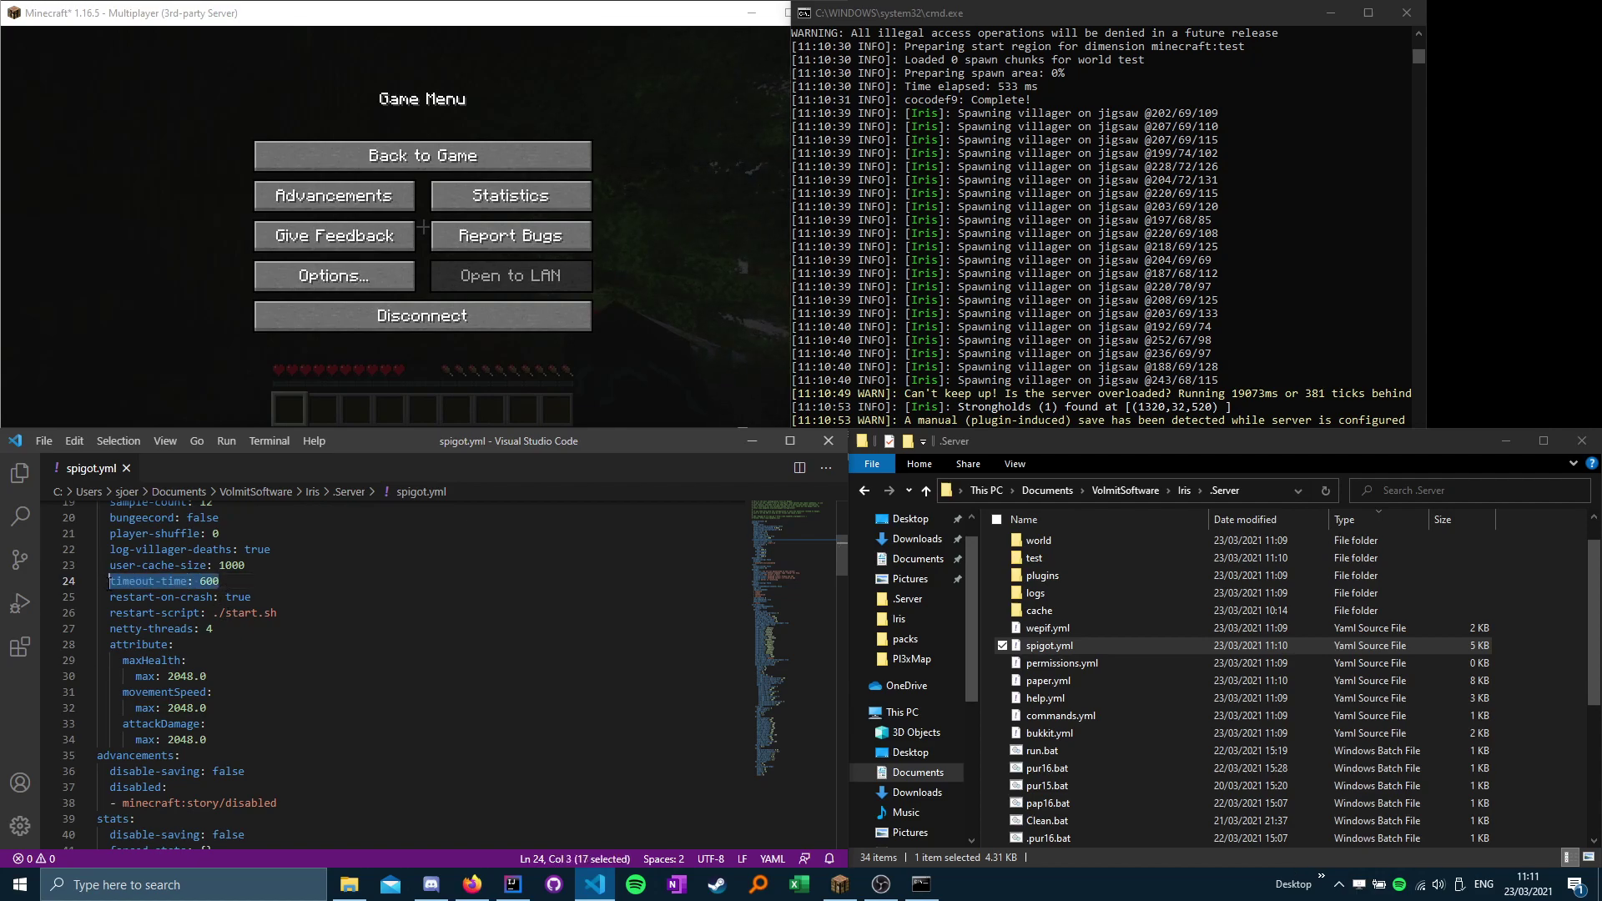
left_click(873, 354)
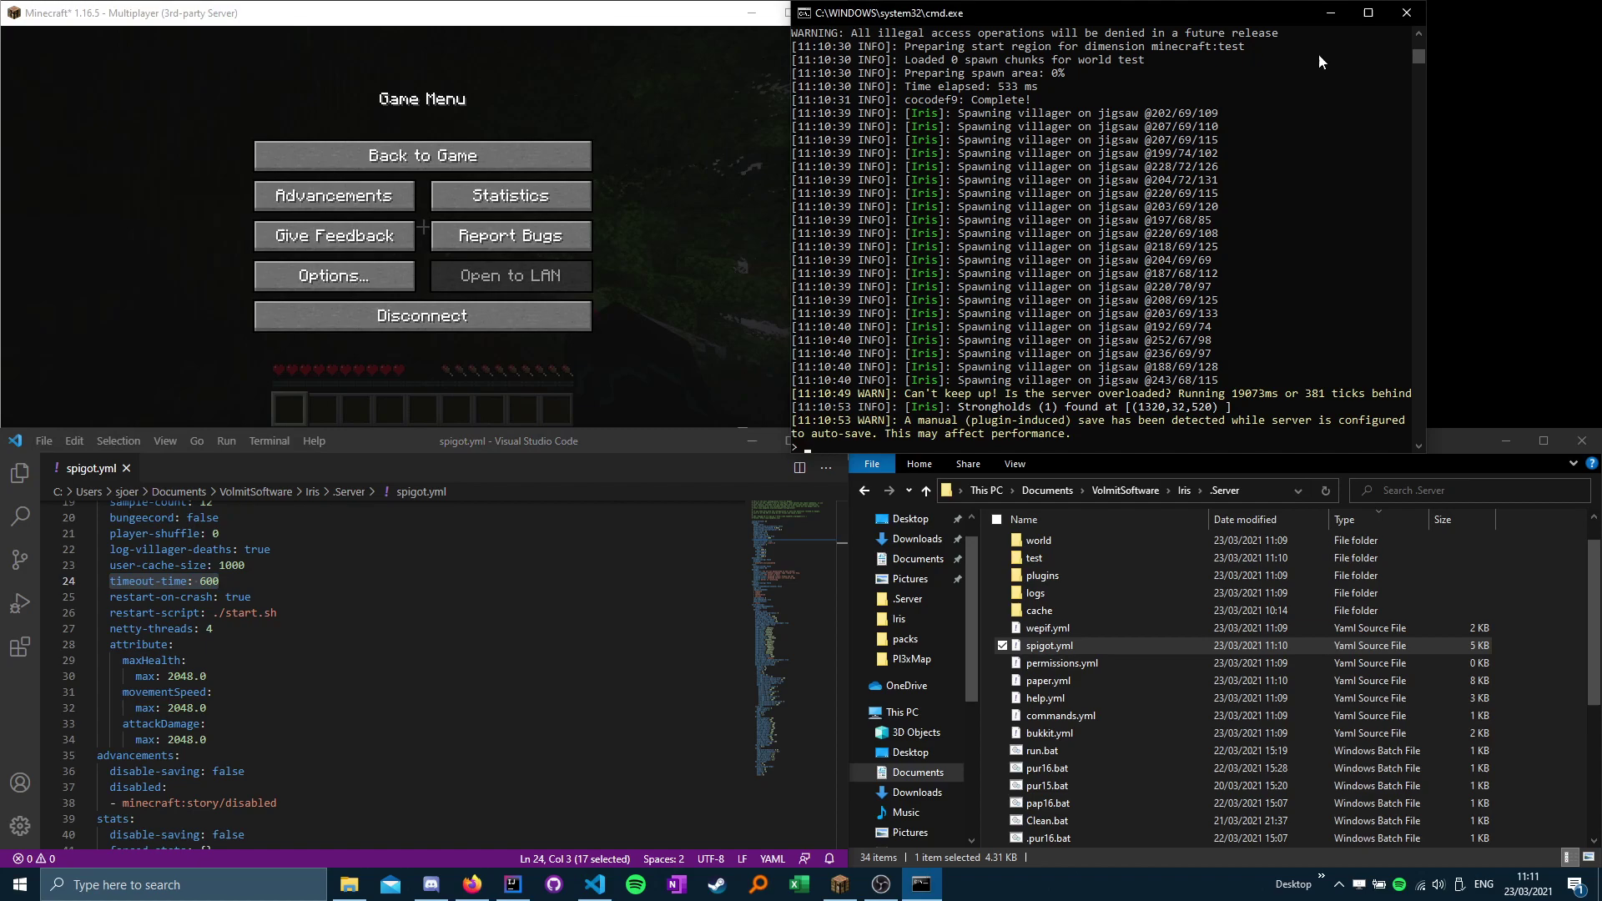
- Resume the game and open an Iris studio world for the new pack with the command /ir std o overworldv2
left_click(772, 236)
key("Escape")
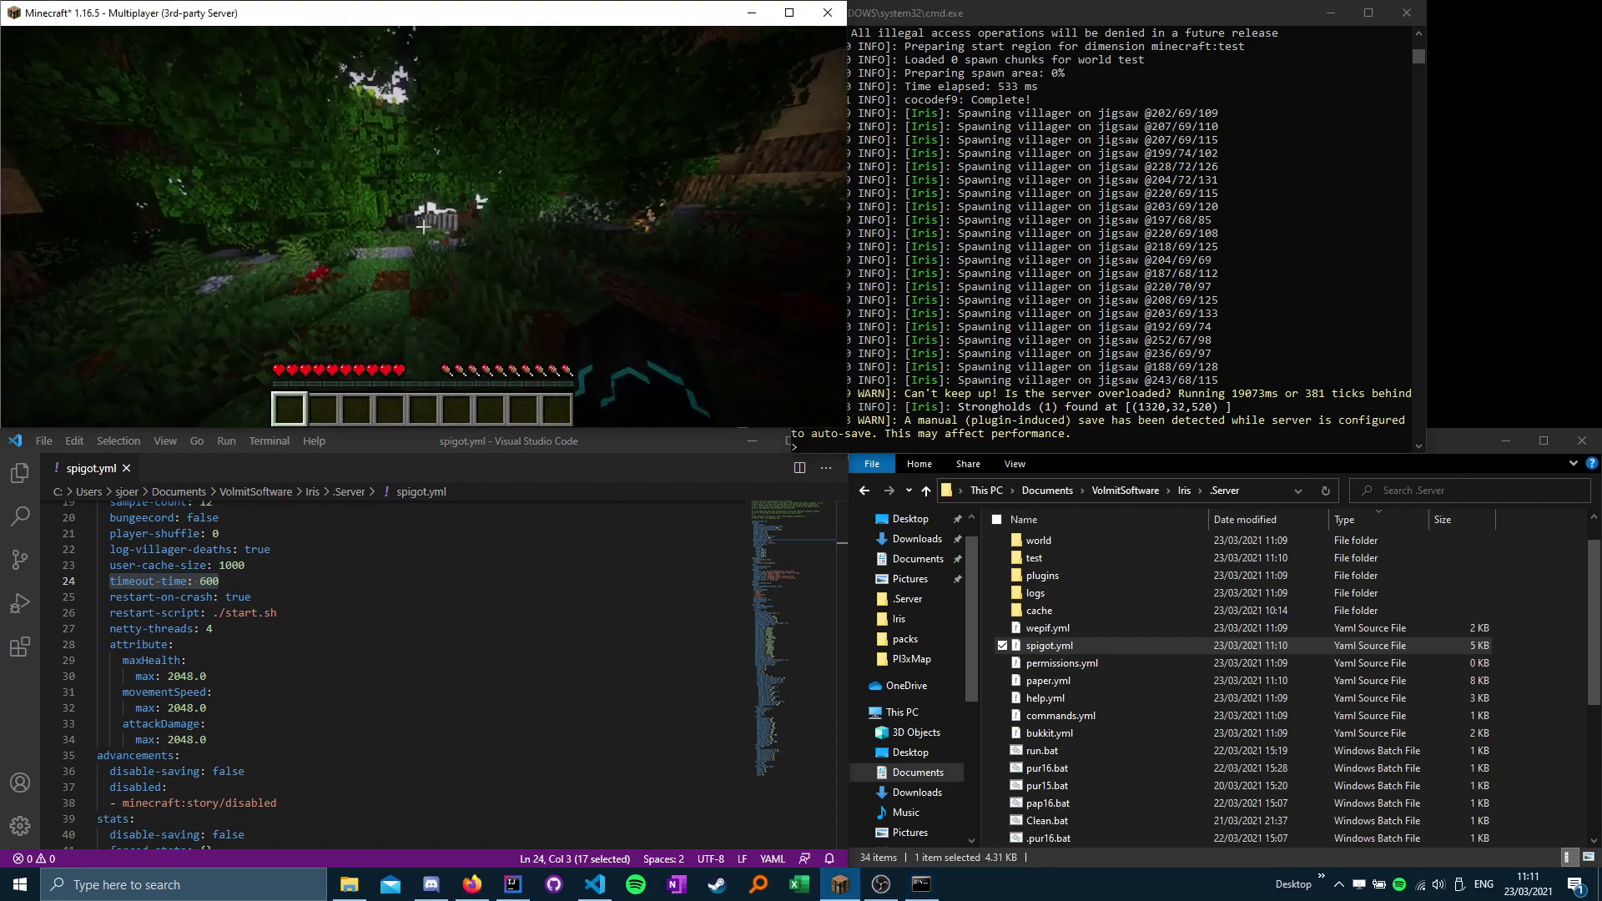
key("slash")
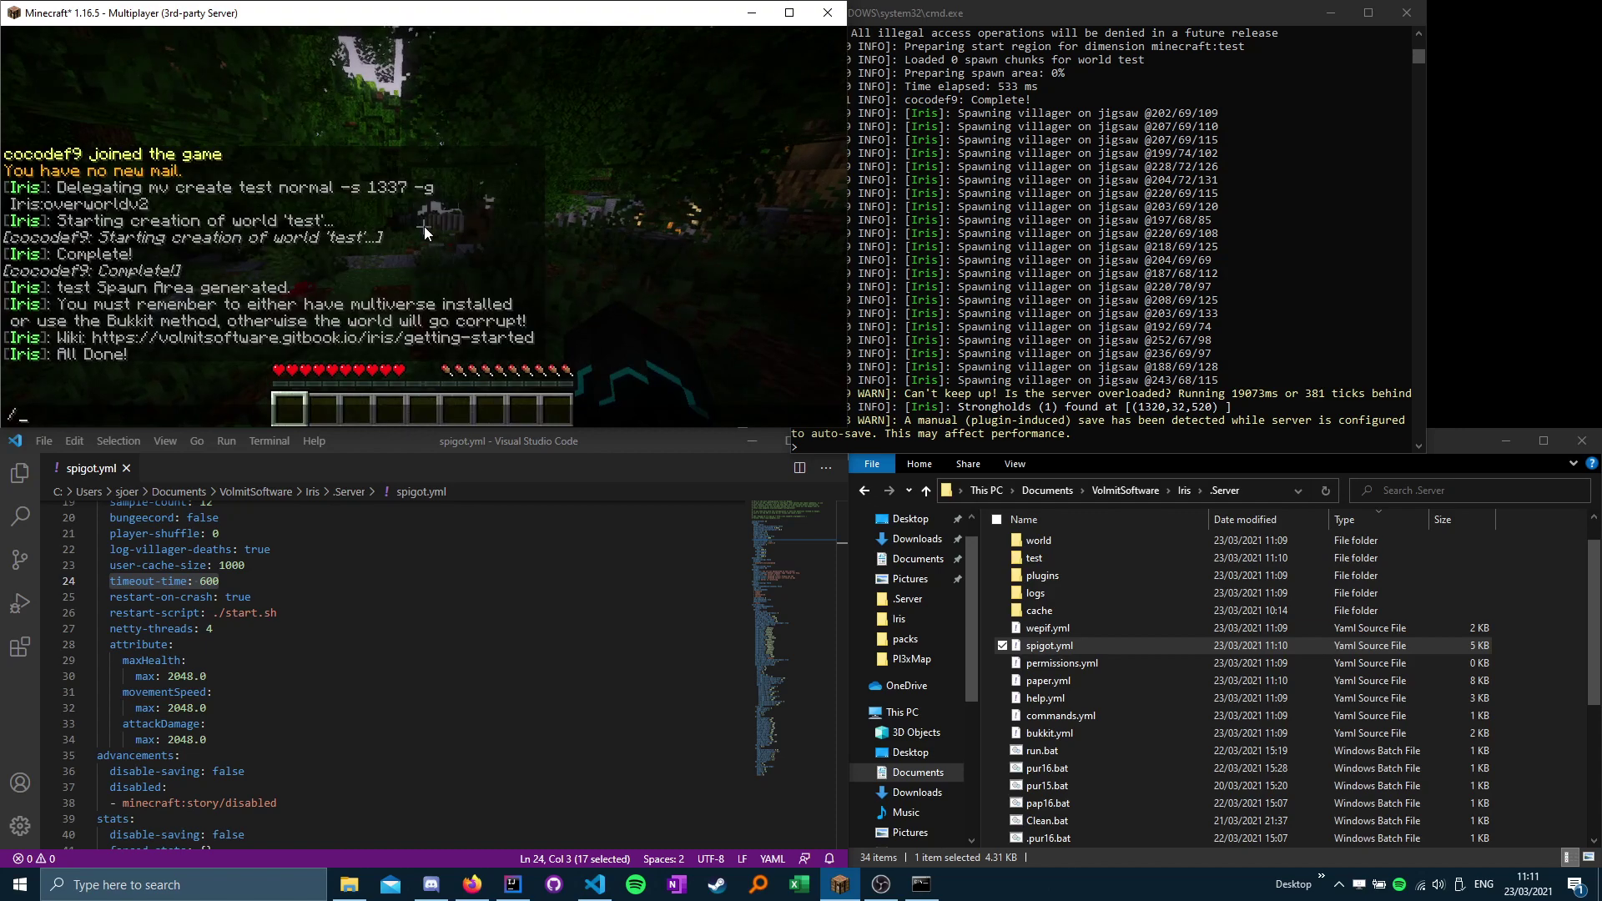
type("ir std o overworld")
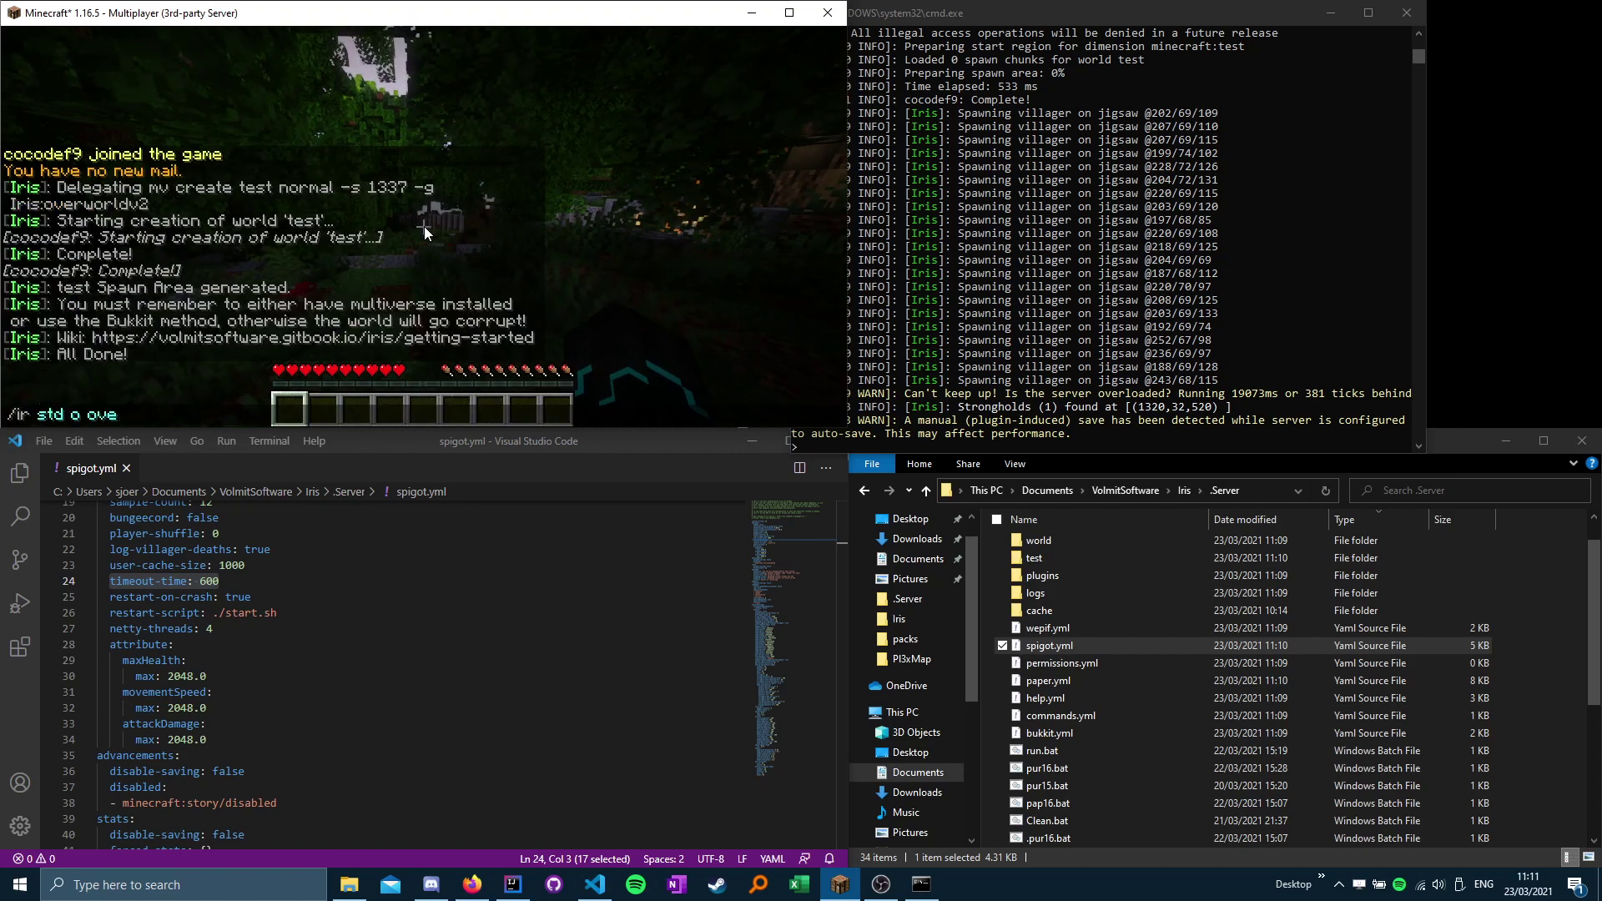
key("ctrl+BackSpace")
type("overworldv2")
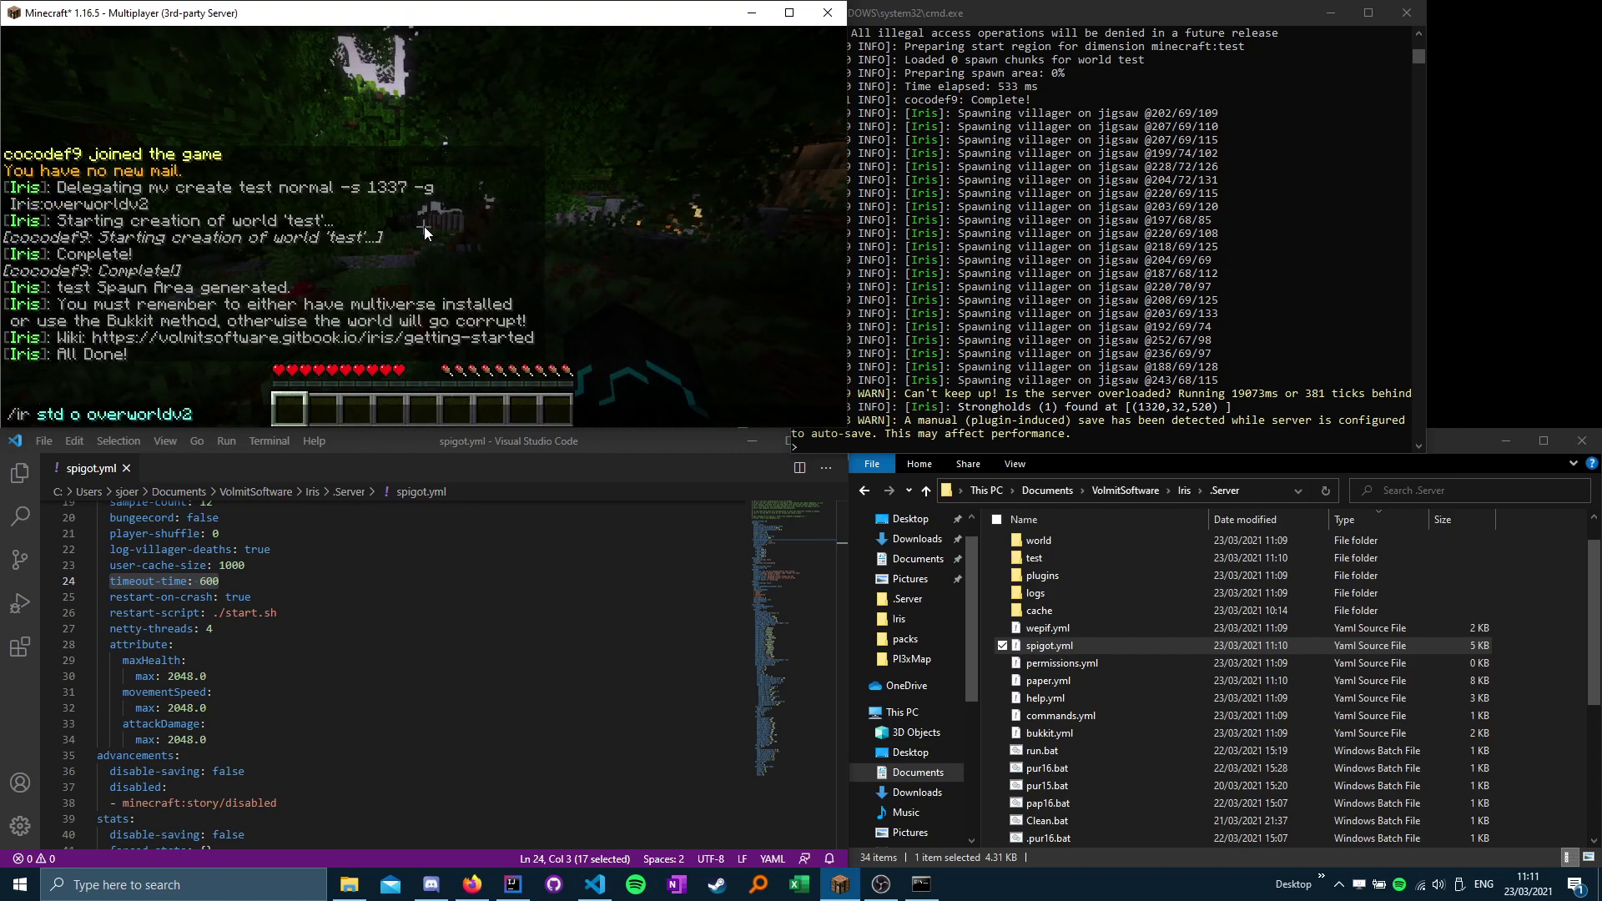
key("Return")
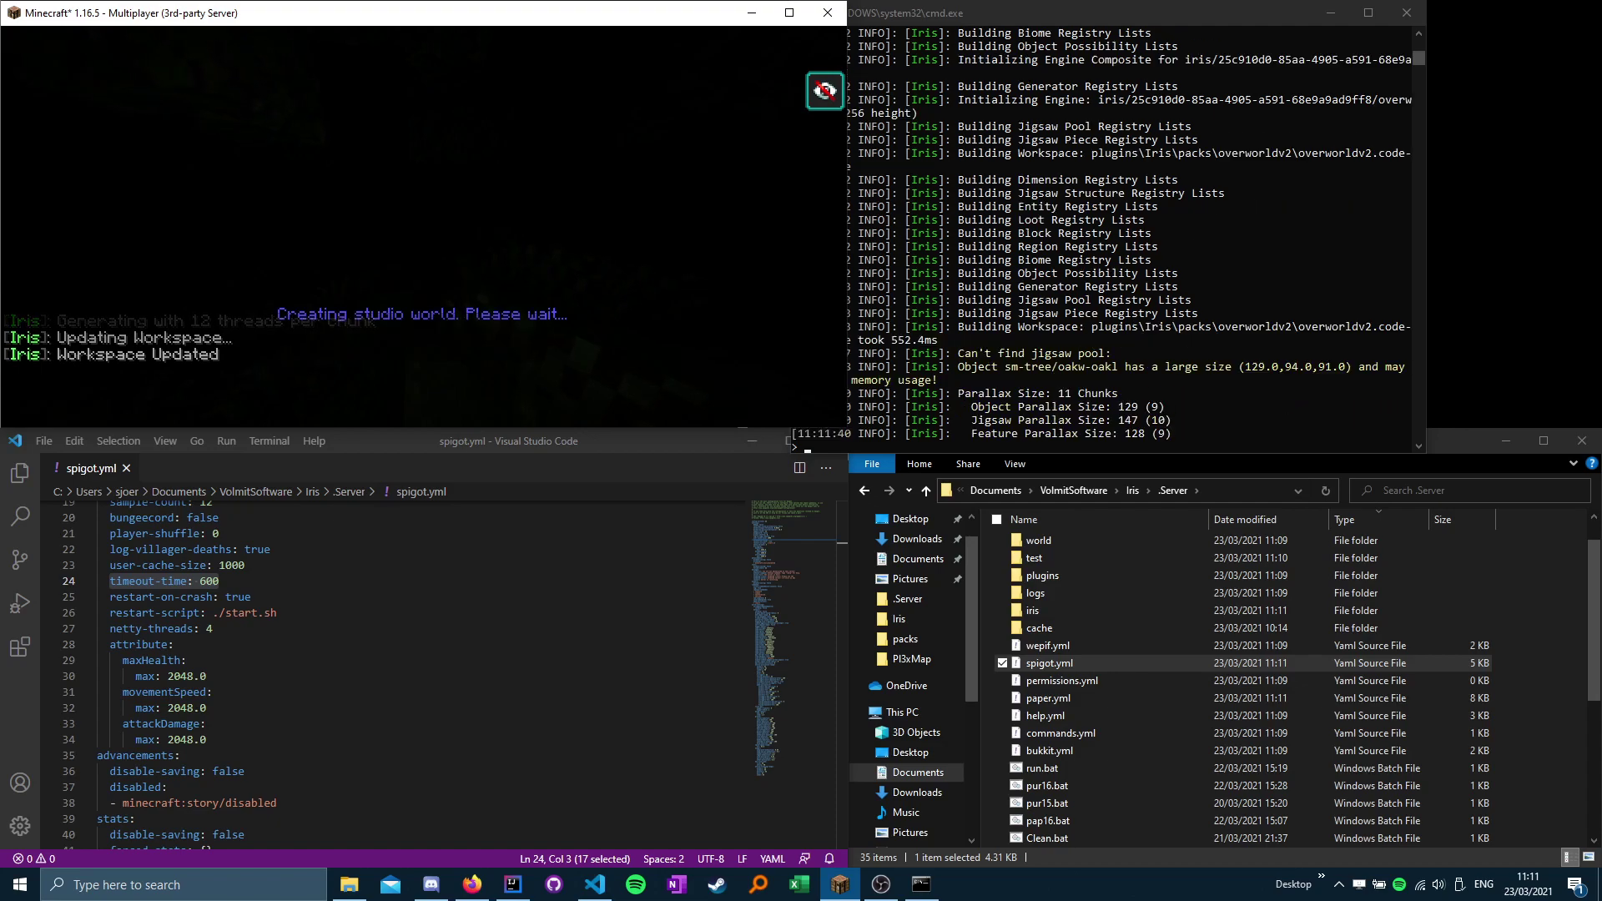
- Snap the server console window into the free screen quarter beside the game, and return to the game
key("e")
left_click_drag(1085, 12, 1601, 2)
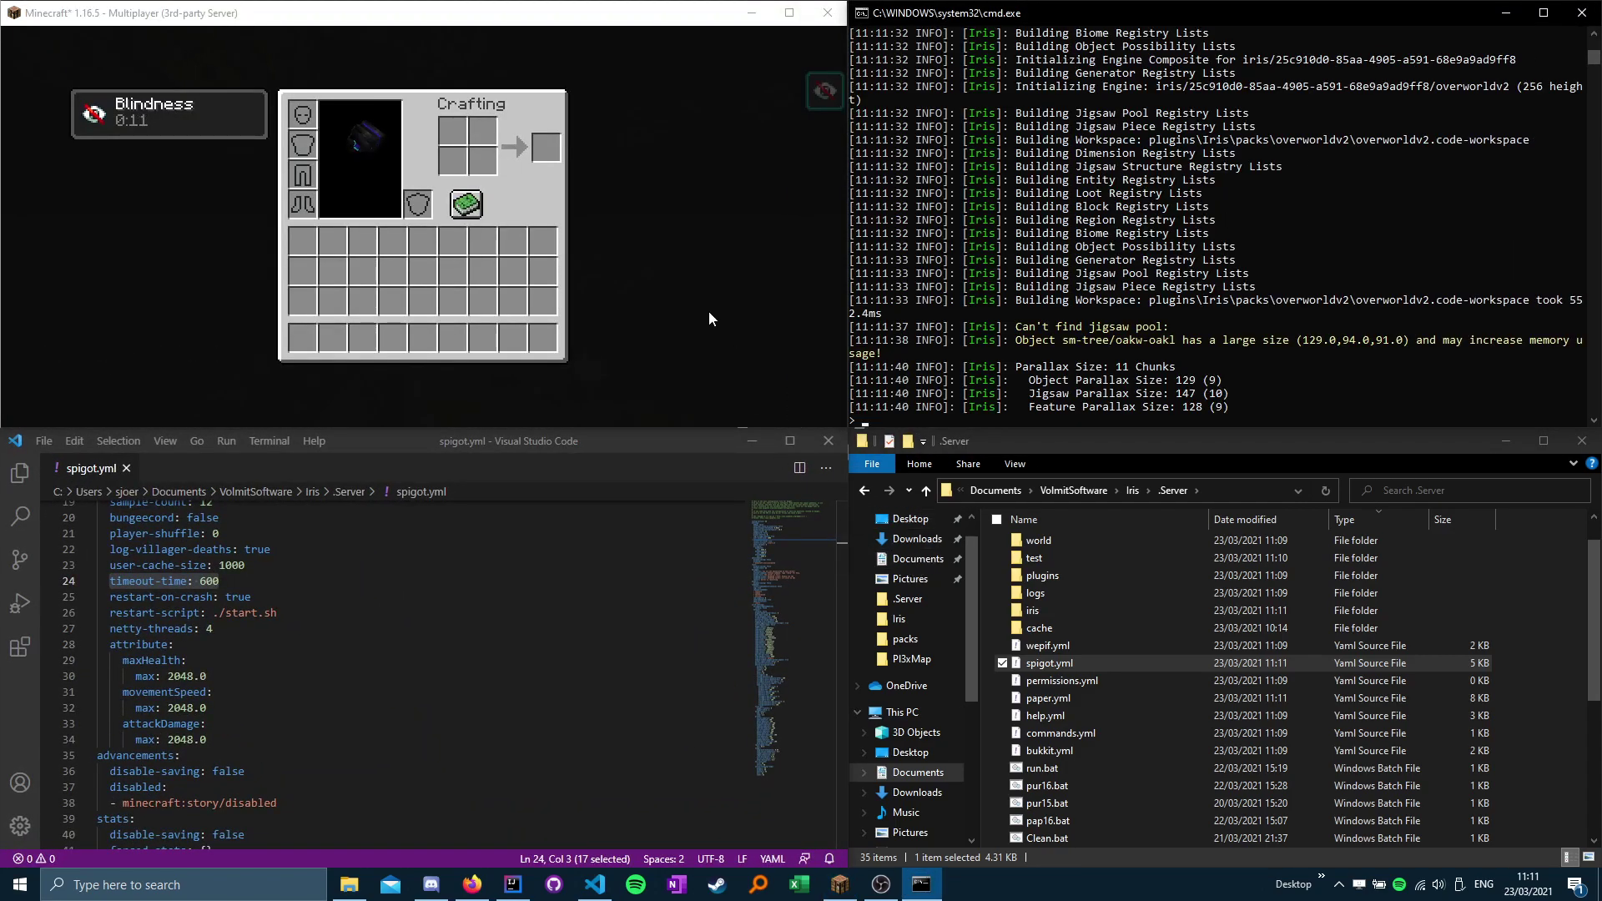
left_click(708, 310)
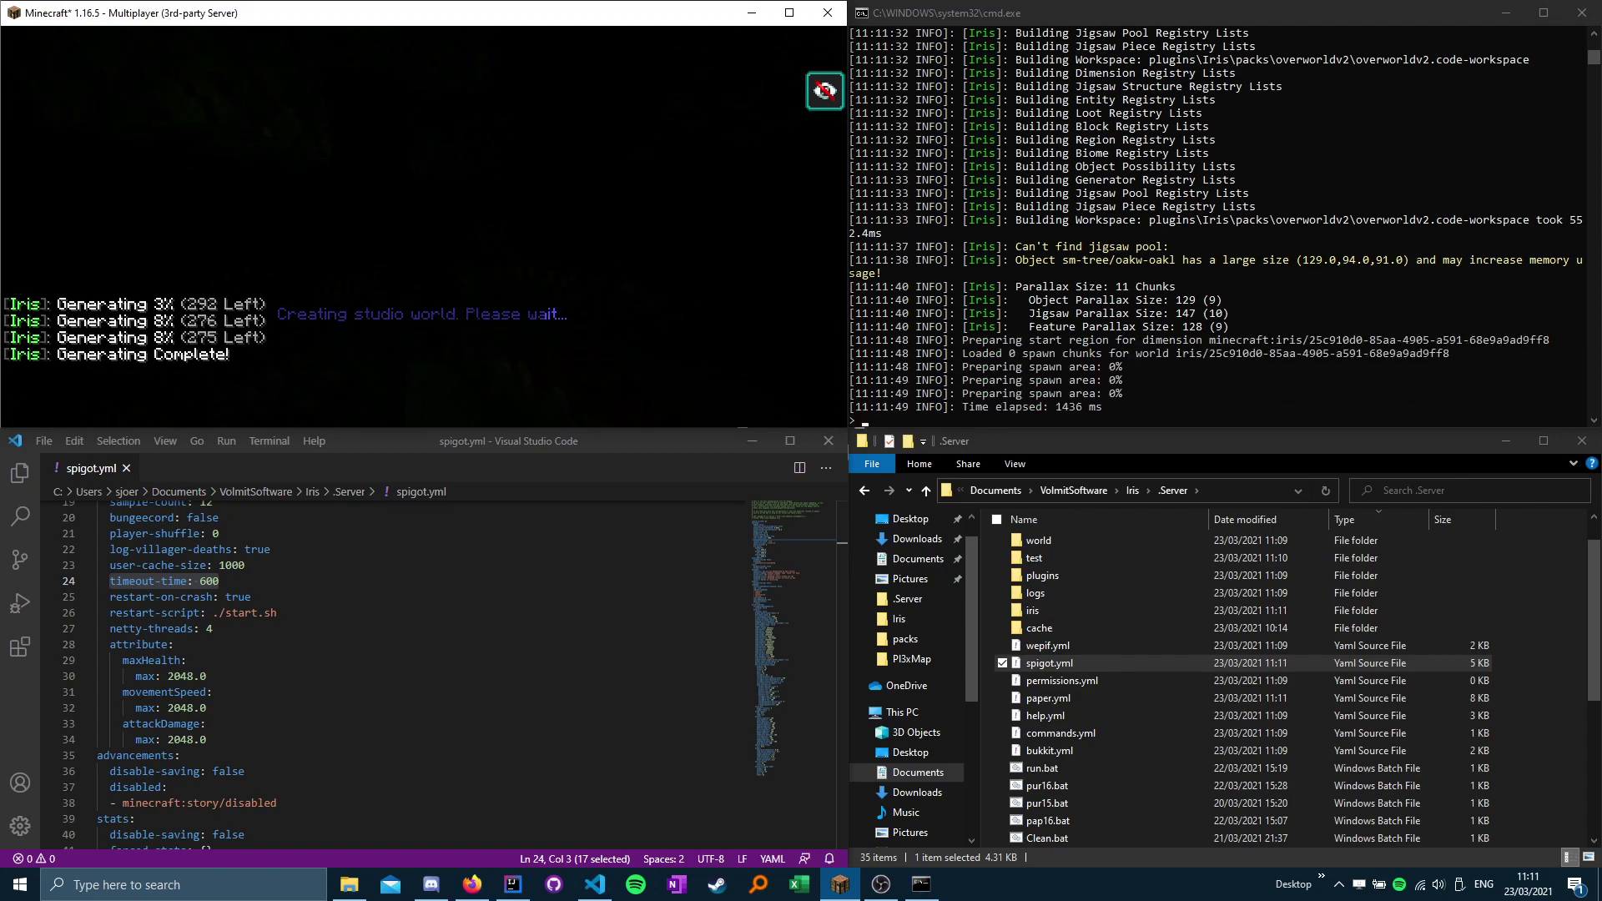
- Pause the game to check the studio world's generation progress in the server console, and resume playing in the studio world
key("Escape")
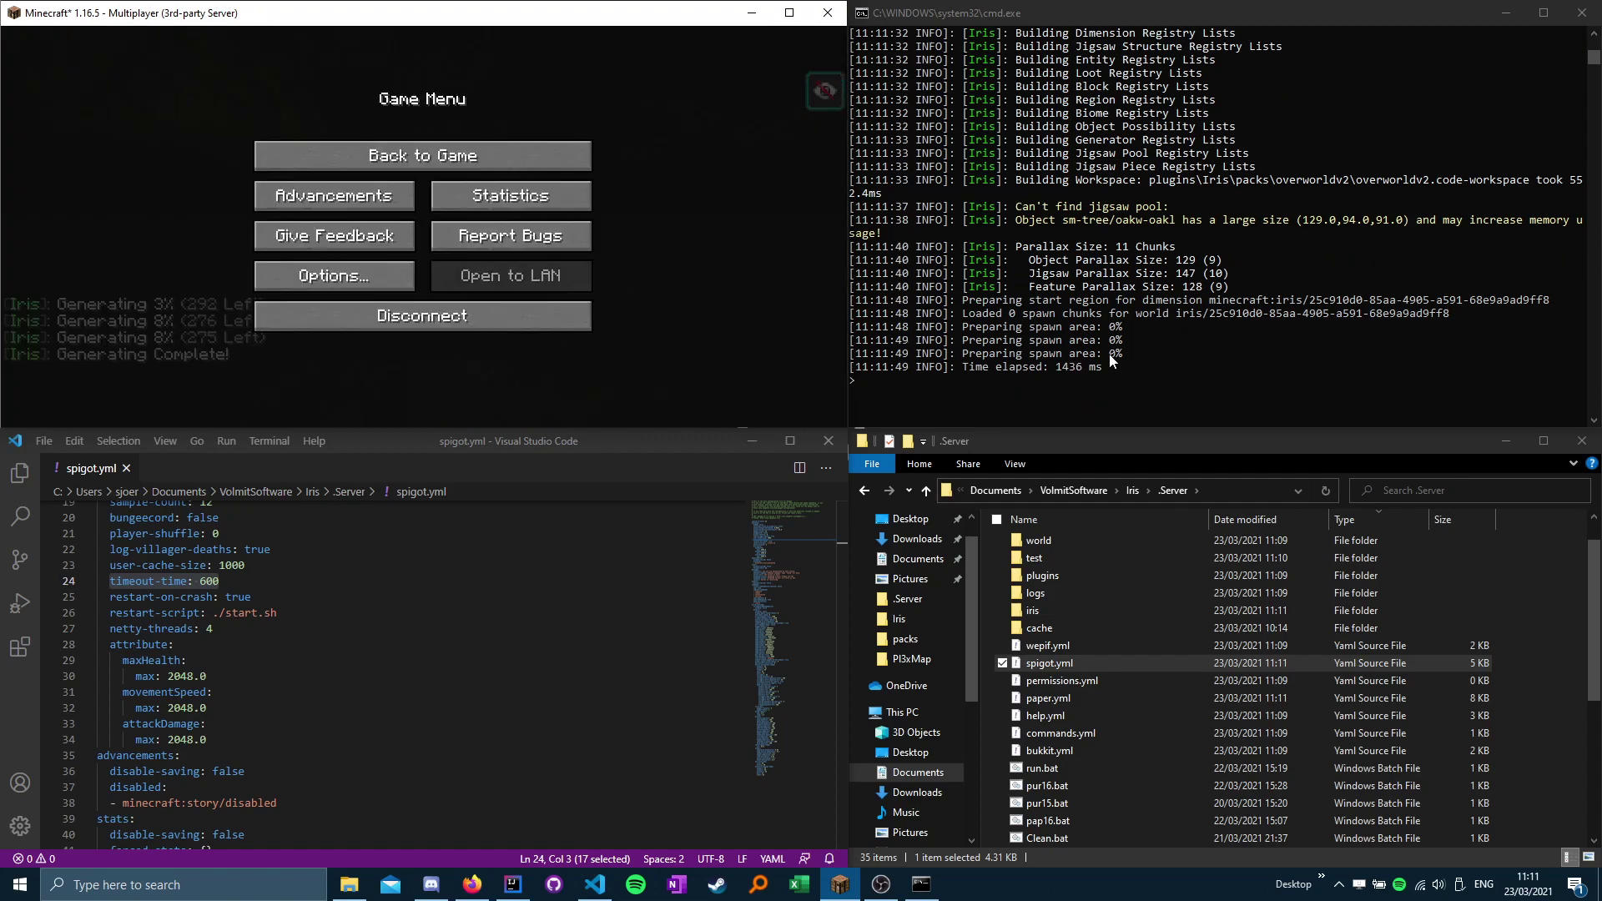
key("Escape")
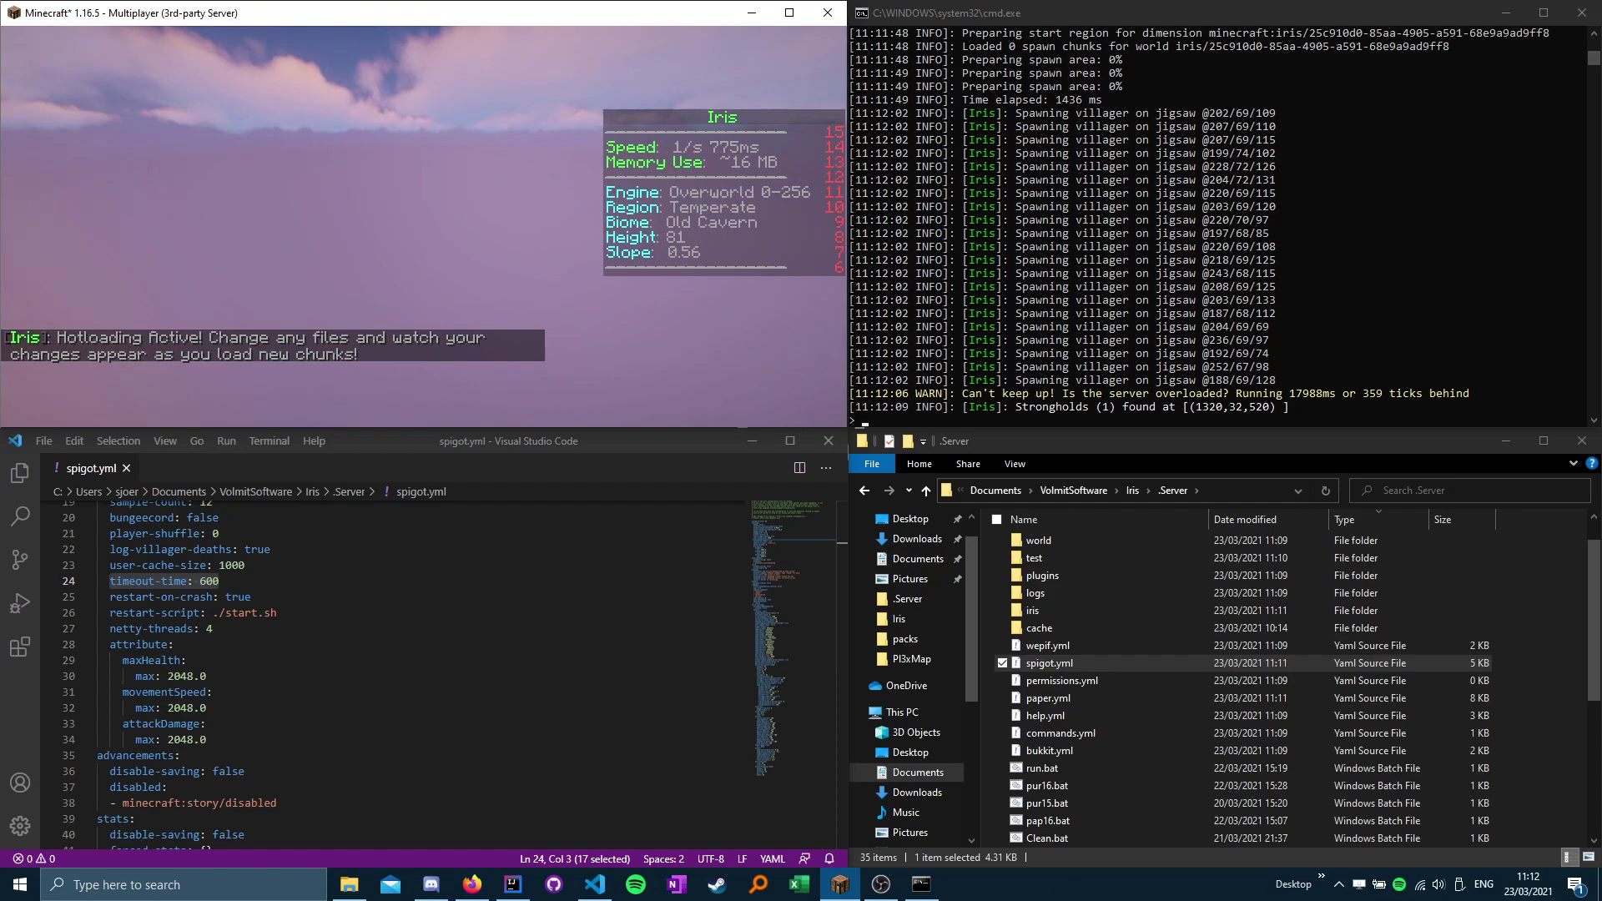
key("Tab")
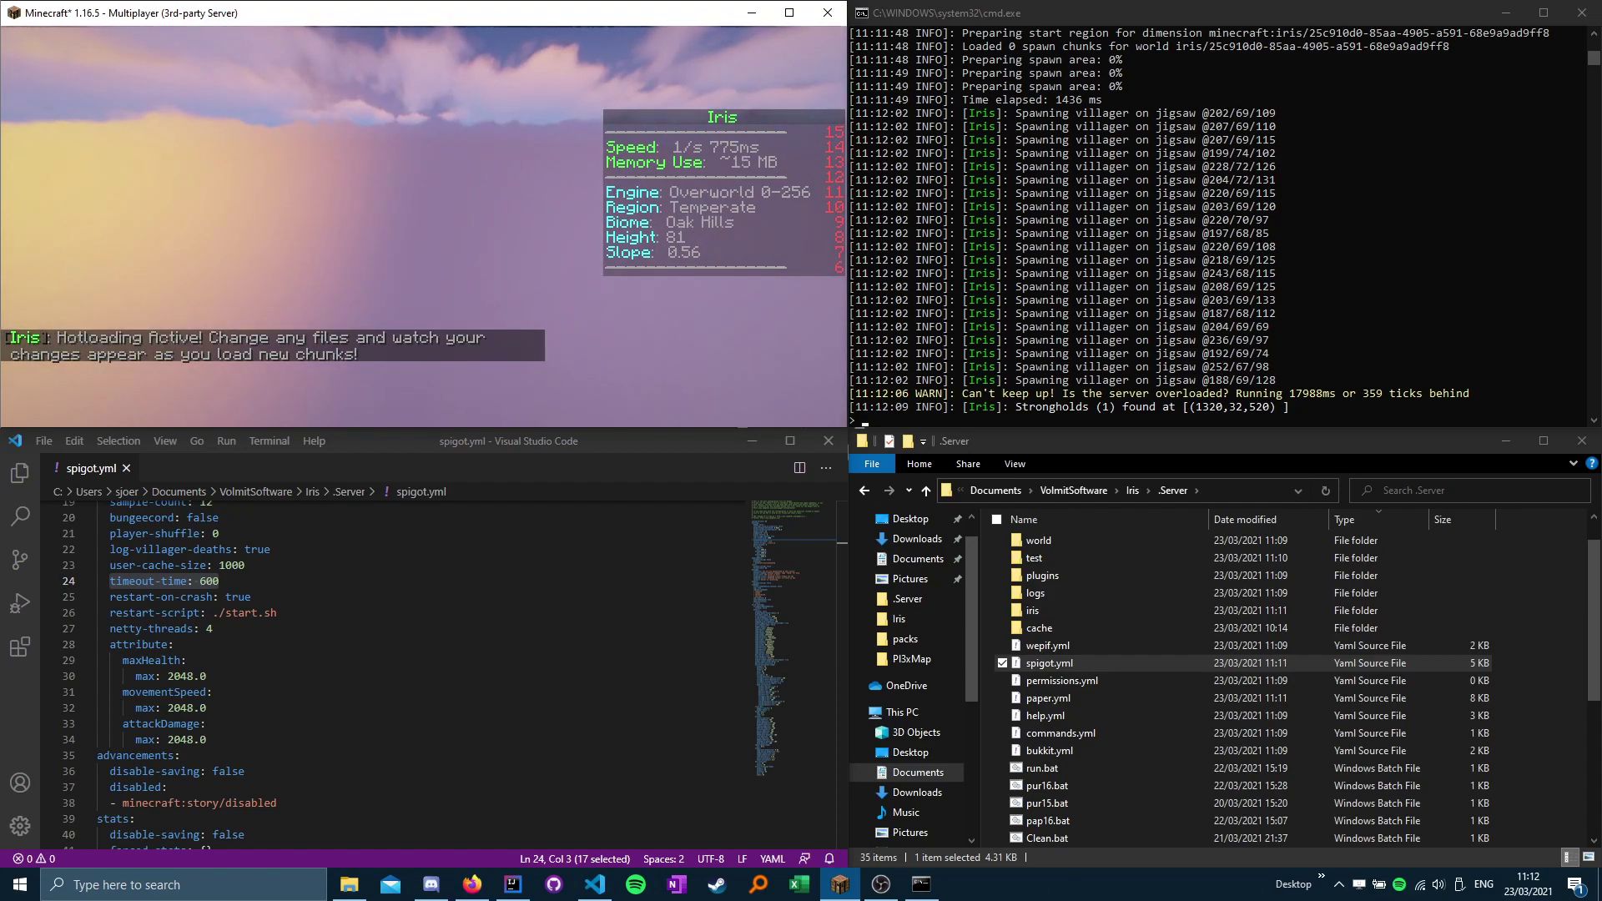